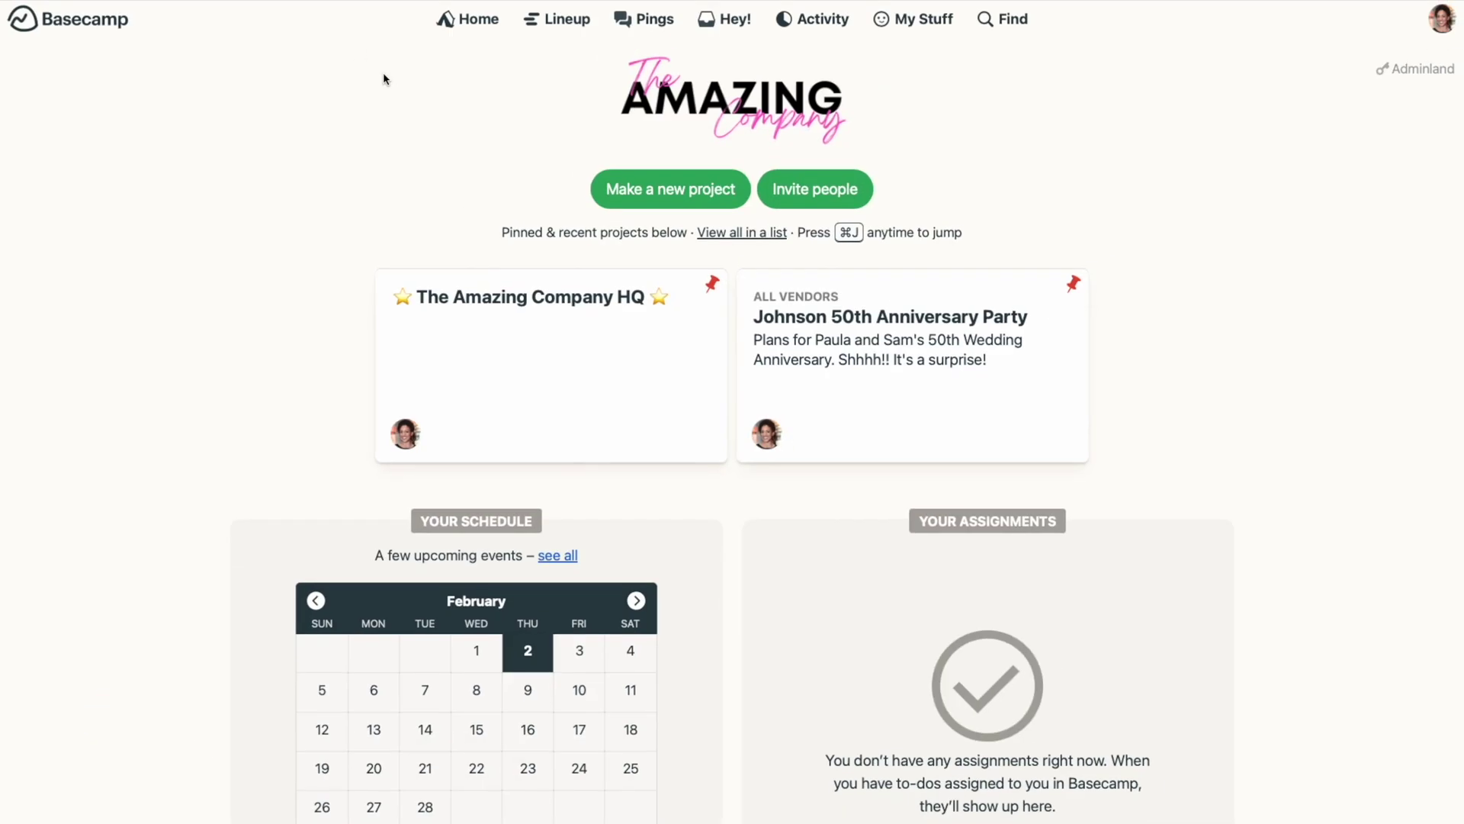
# Step: Open the Project Templates page listing New Client, Offboarding and Small Batch Cycle
pyautogui.click(669, 200)
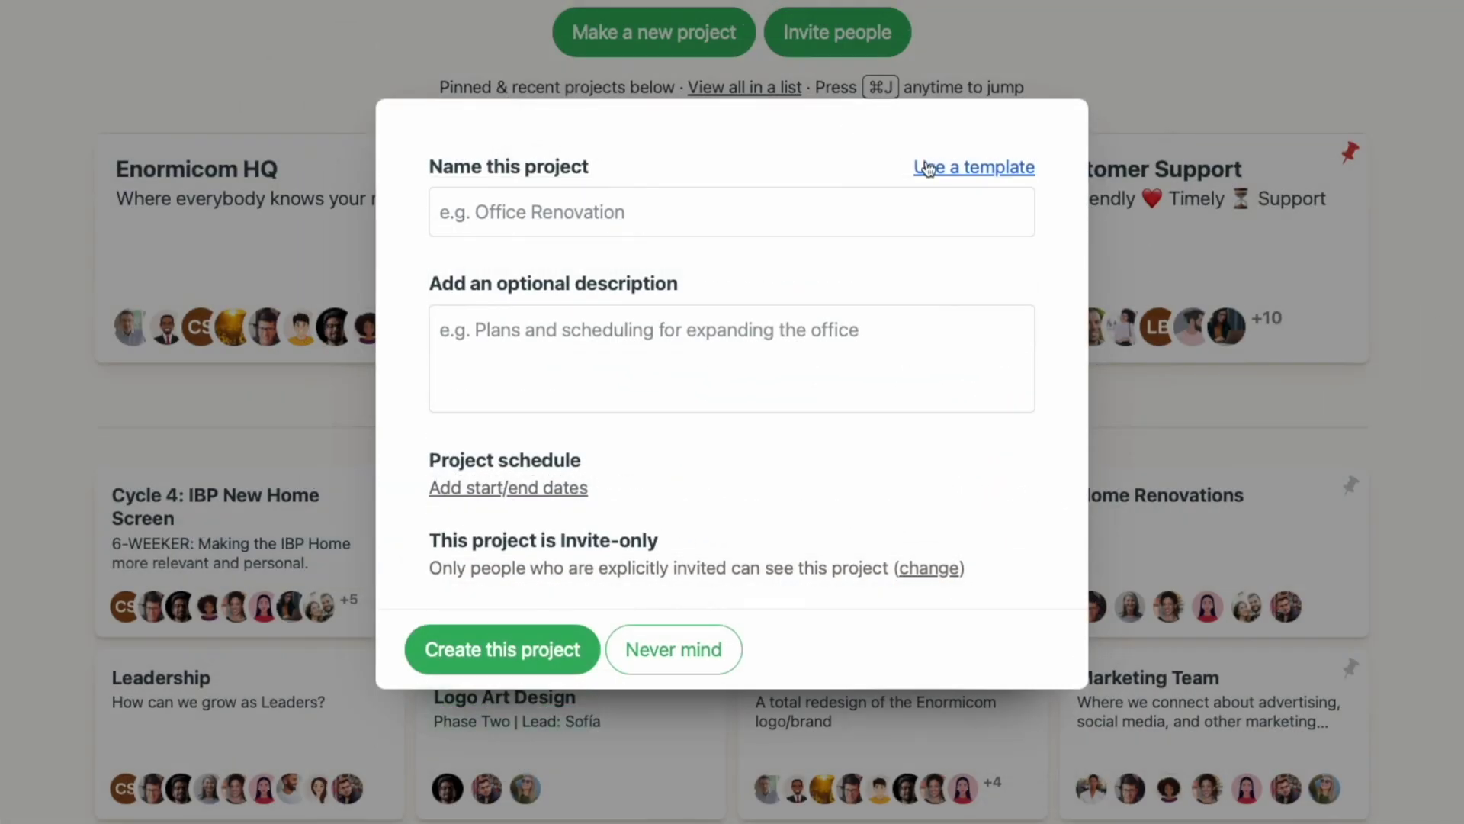
pyautogui.click(932, 172)
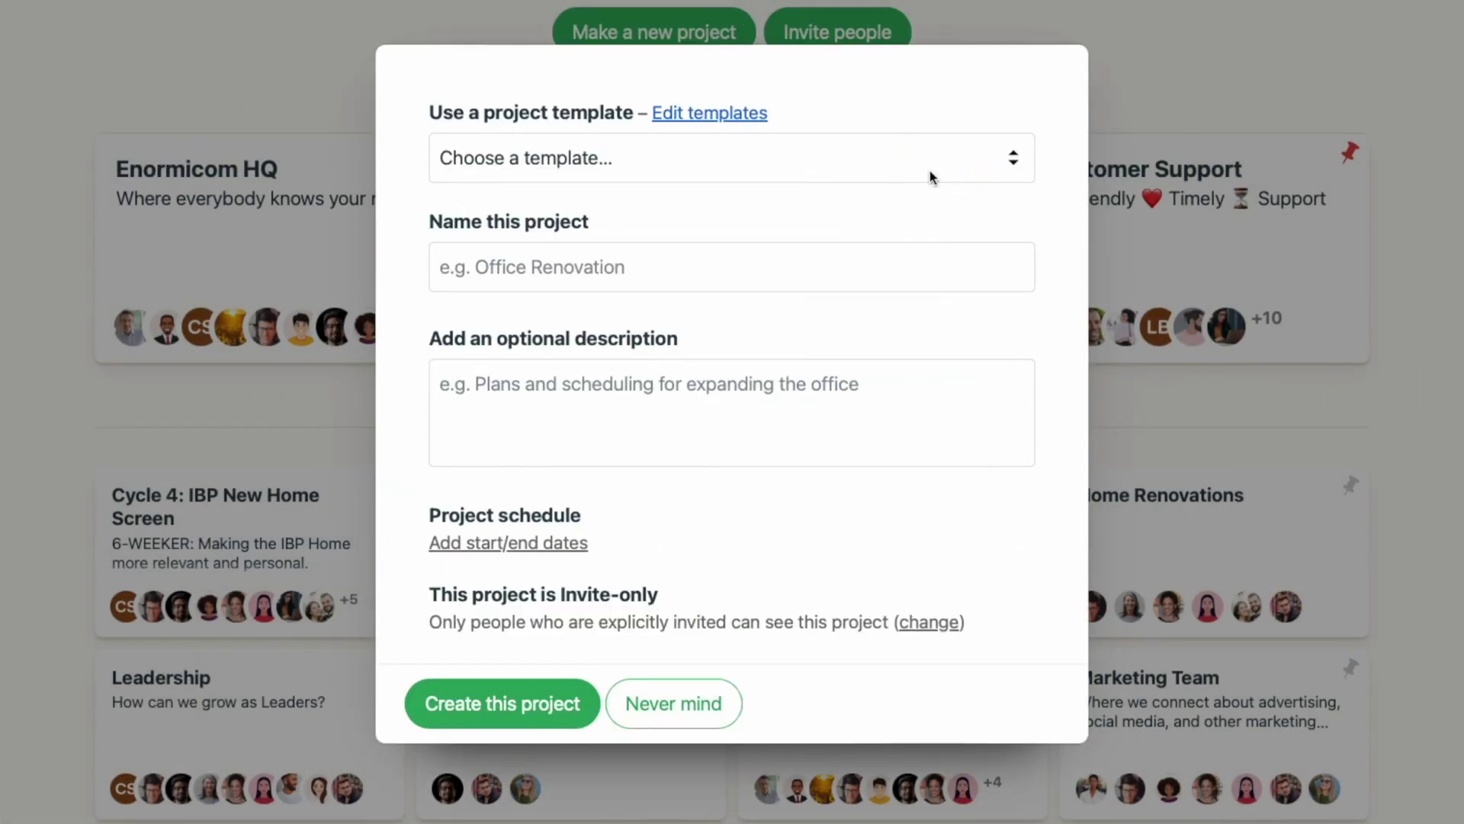
pyautogui.click(752, 115)
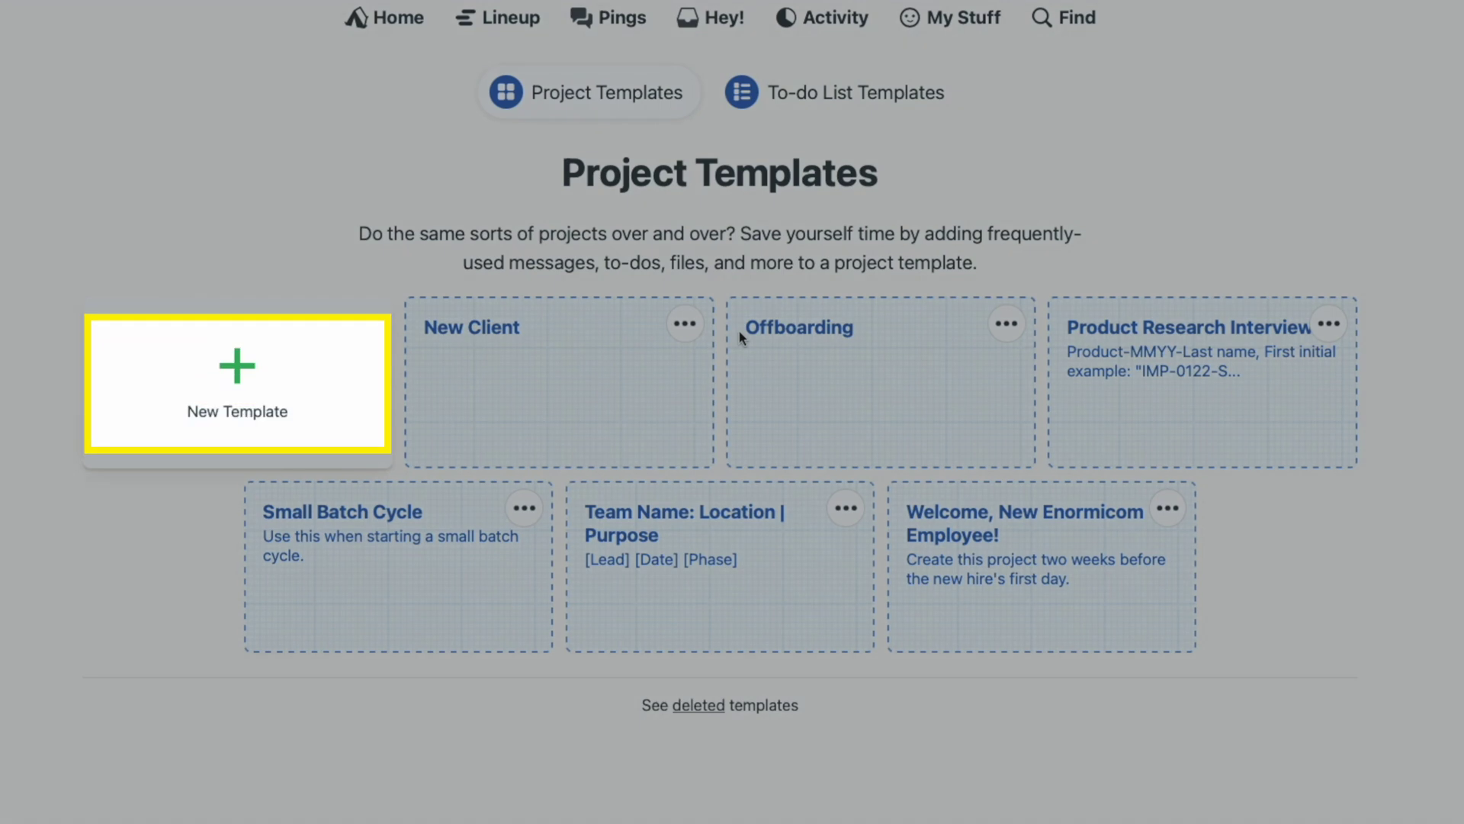
# Step: Create the 'New Employee Onboarding' template with a description about setting up new Amazing Company employees
pyautogui.click(244, 377)
pyautogui.write('New Employee Onbo')
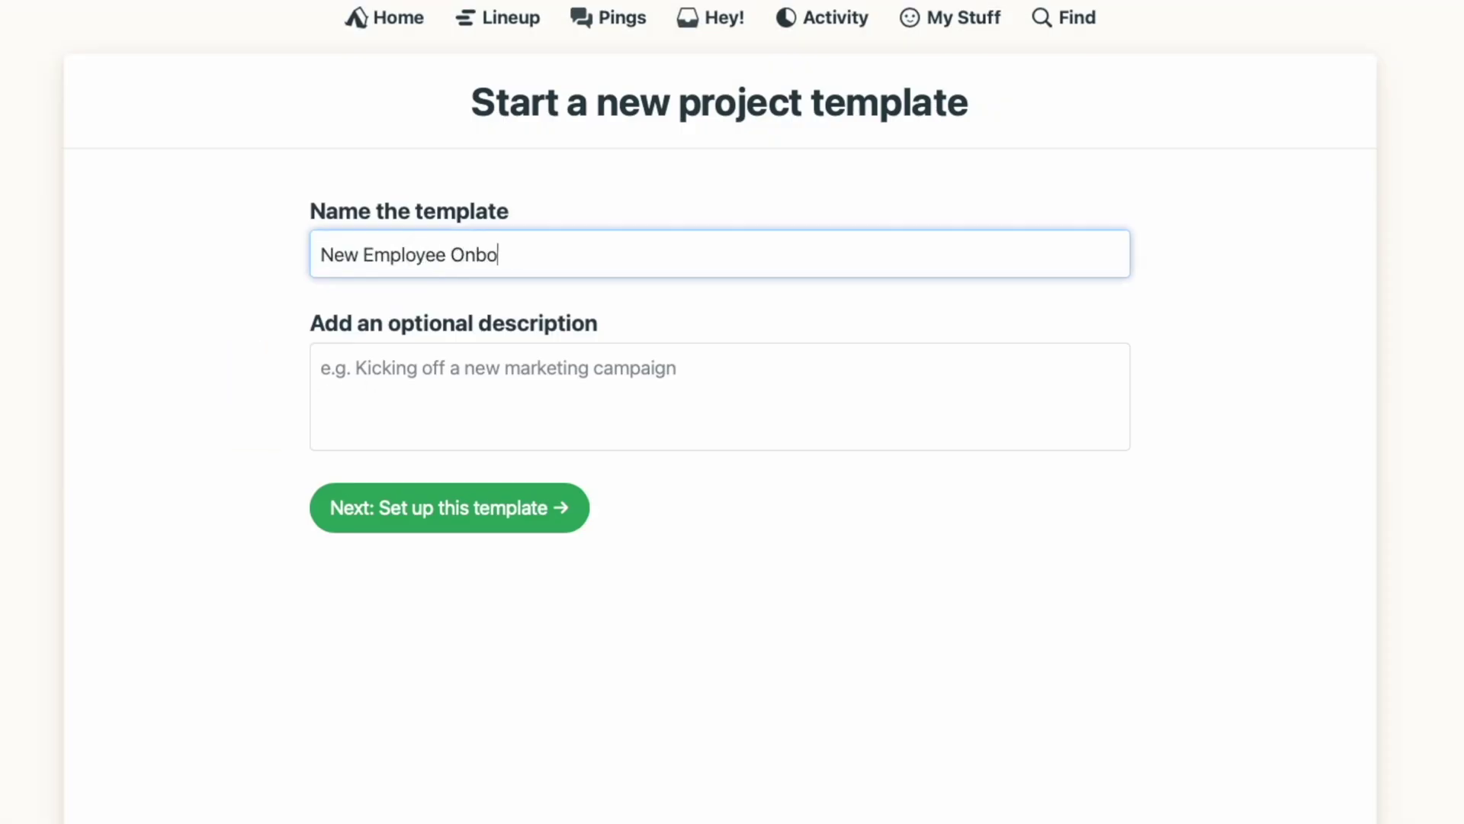
pyautogui.write('arding')
pyautogui.press('Tab')
pyautogui.write('Step')
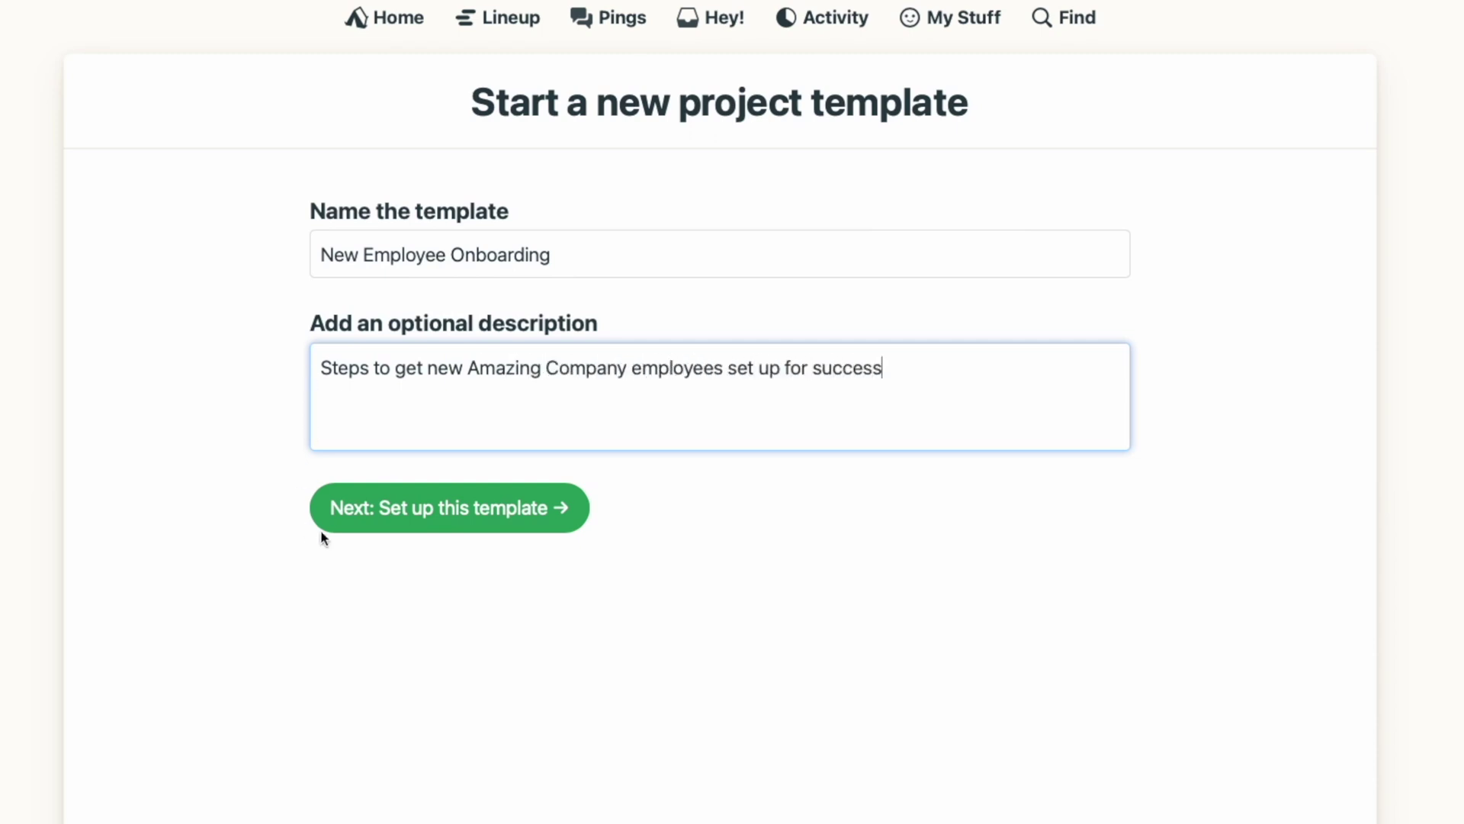
pyautogui.click(355, 531)
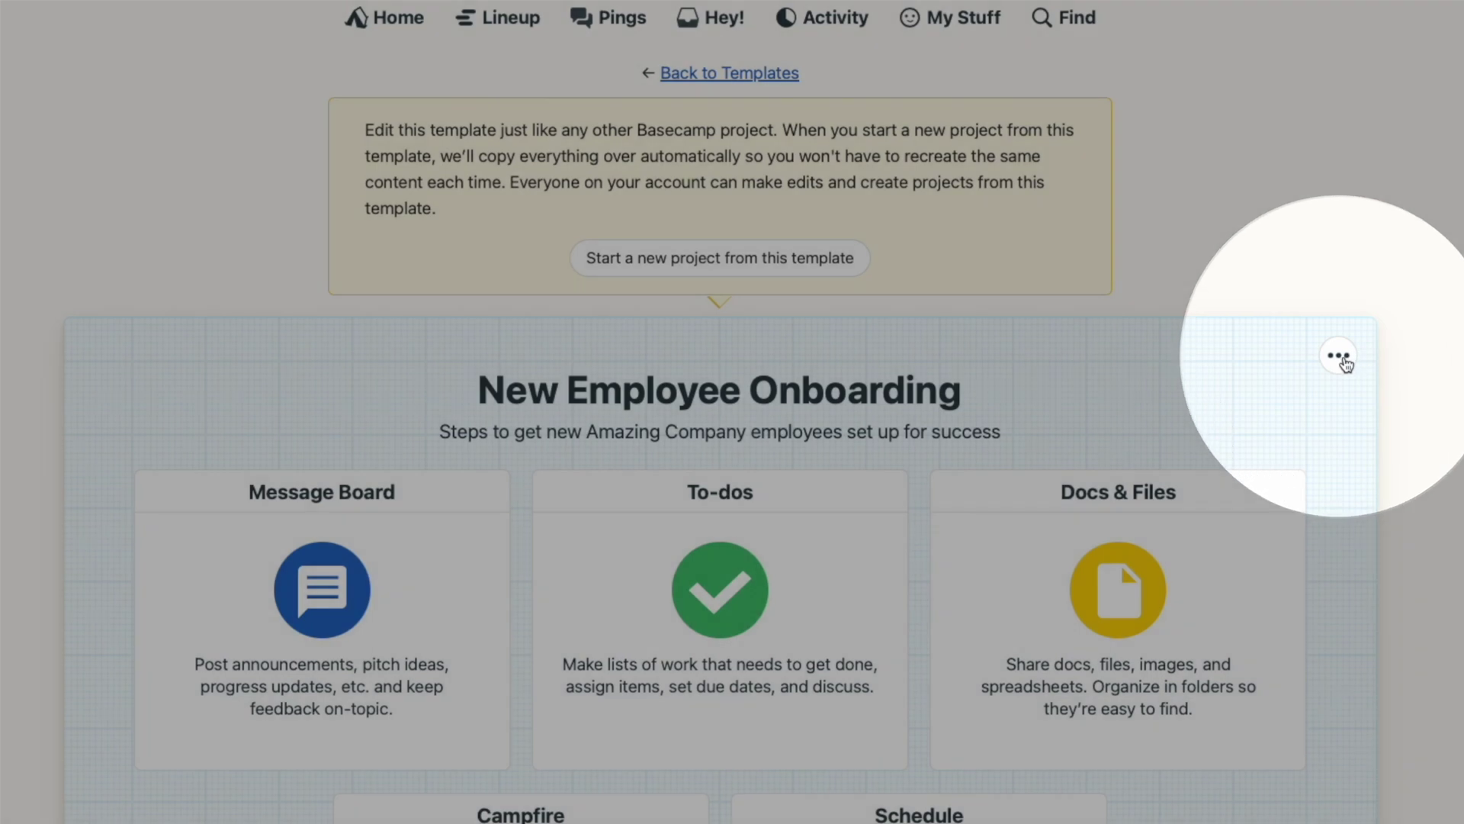
# Step: Rename the template's Campfire tool to 'Casual Chats' and return to the template page
pyautogui.click(1339, 357)
pyautogui.click(1269, 448)
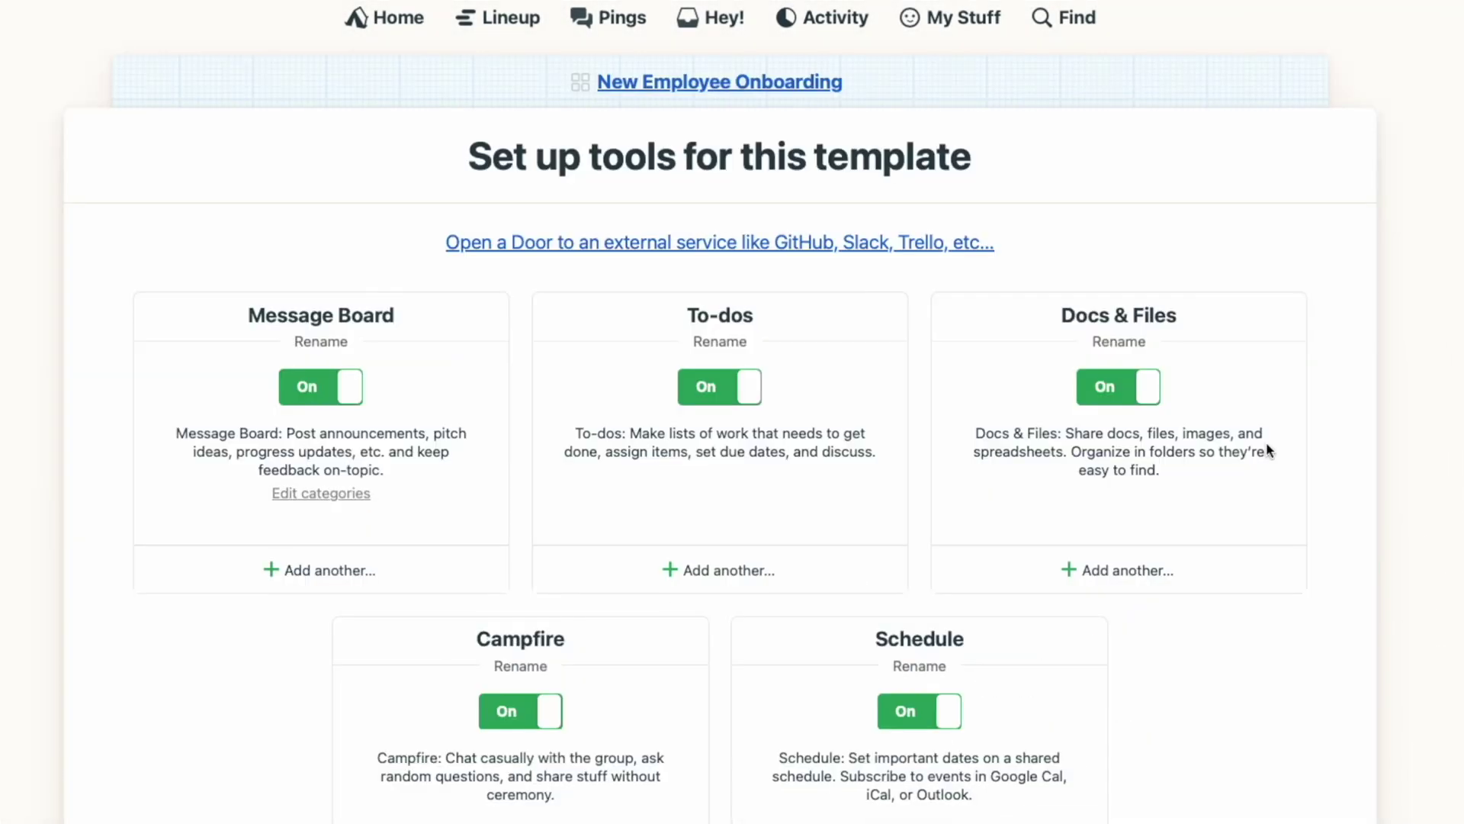
pyautogui.click(519, 668)
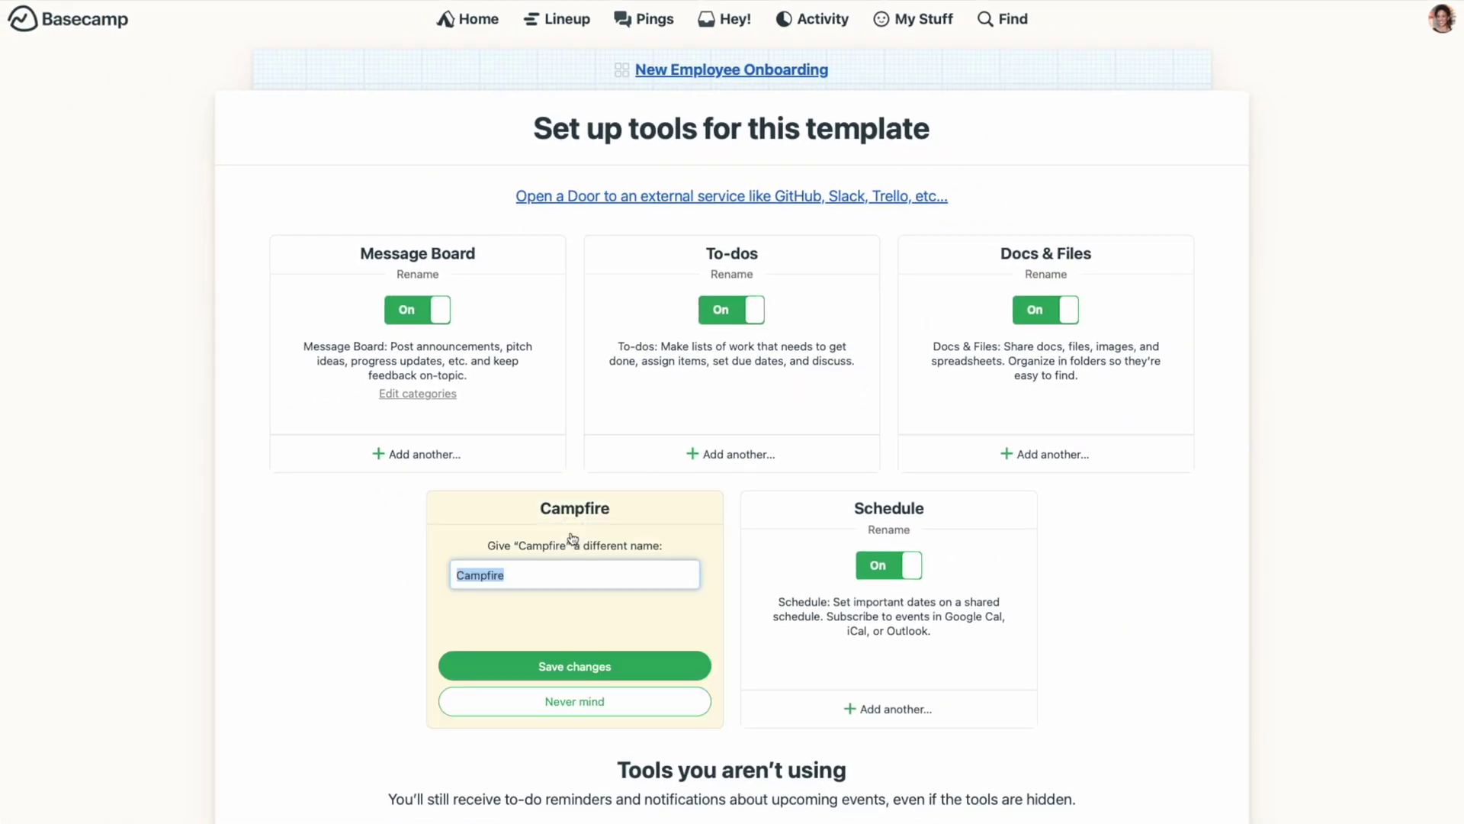
pyautogui.click(624, 669)
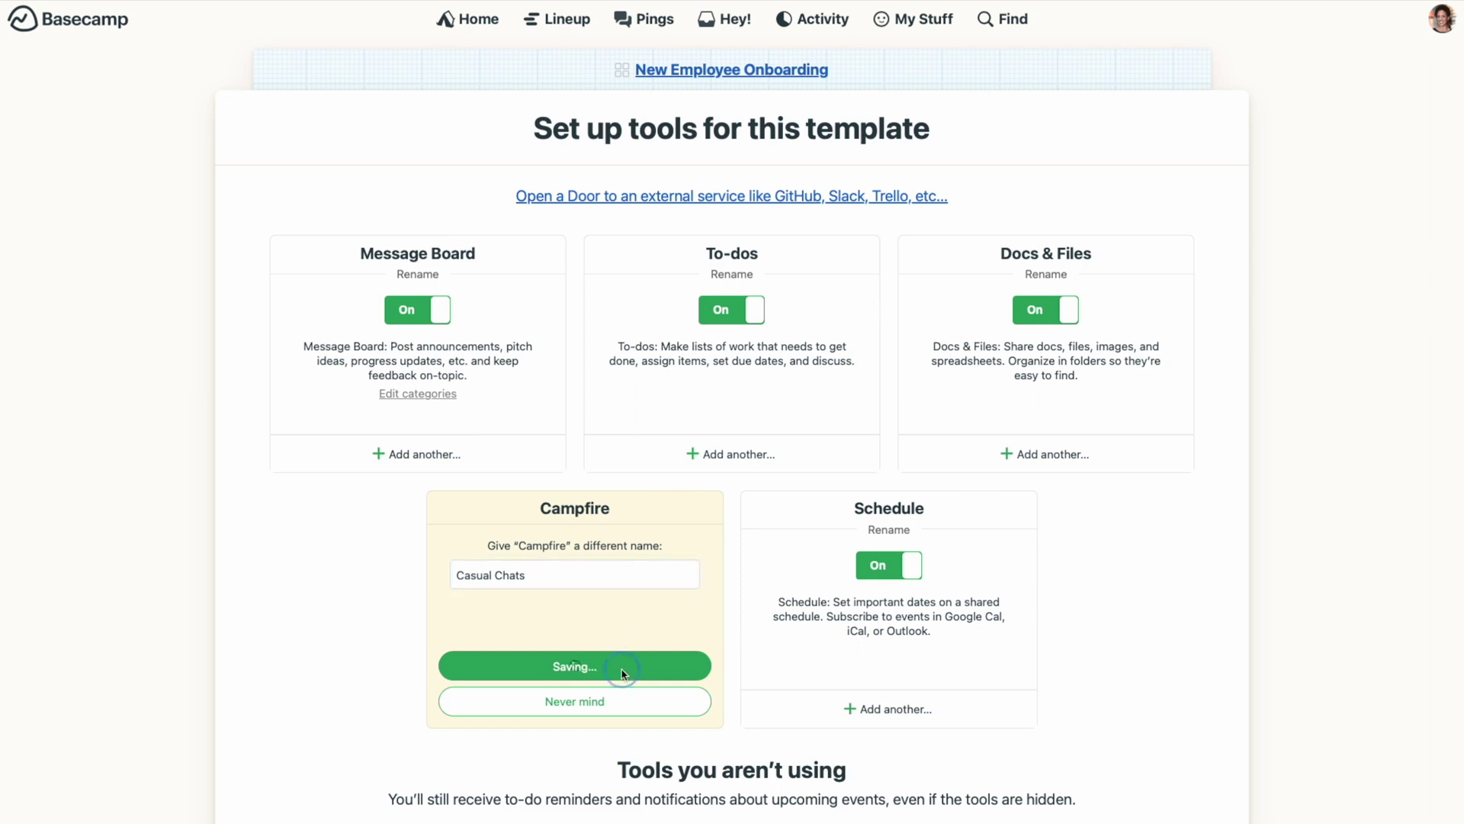
pyautogui.click(763, 73)
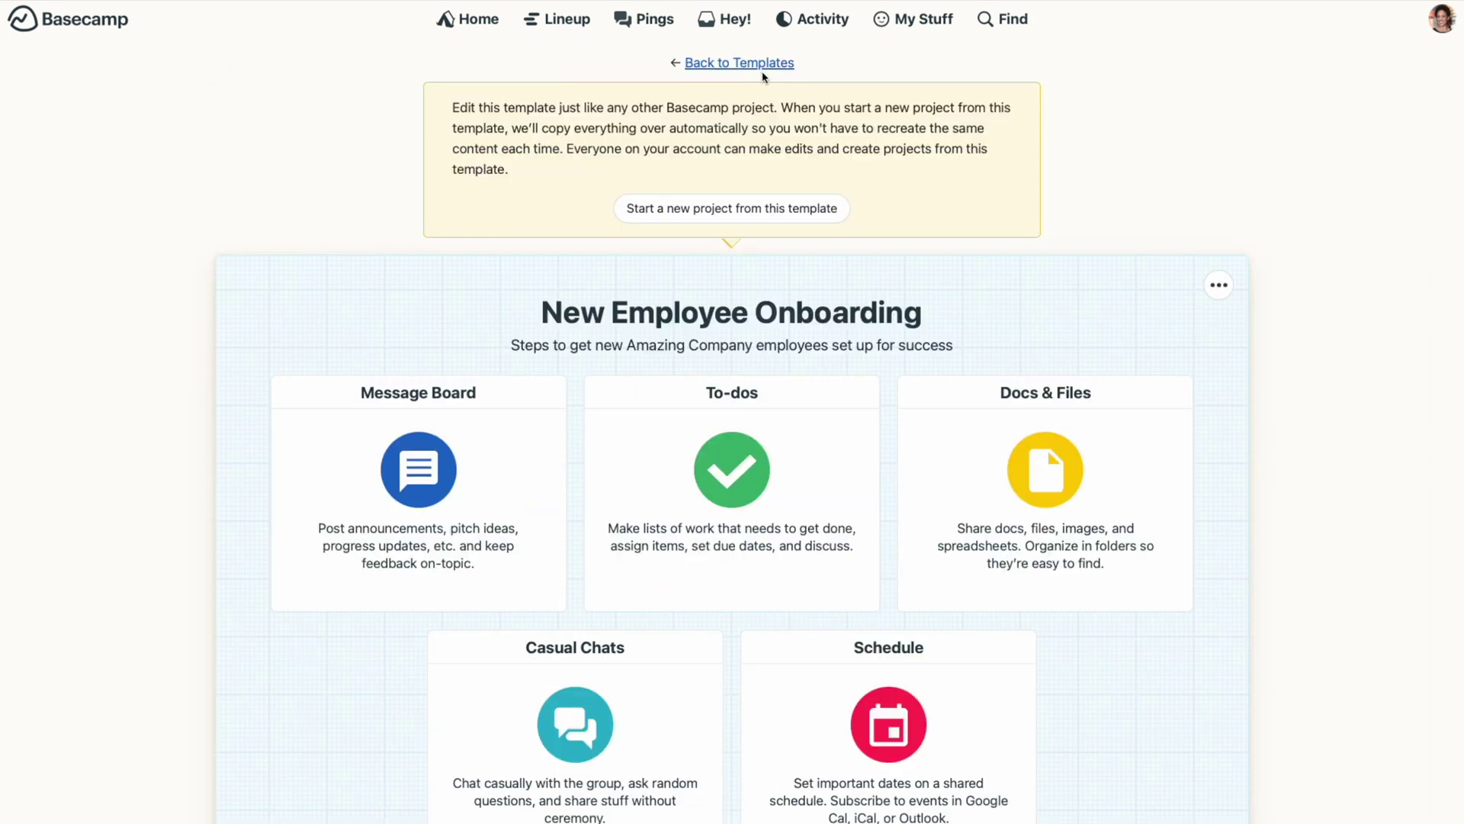
# Step: Post a 'Welcome to The Amazing Company!' message on the Message Board with its opening sentence bolded
pyautogui.click(469, 398)
pyautogui.click(343, 140)
pyautogui.write('Welcome to The Amazing Company!')
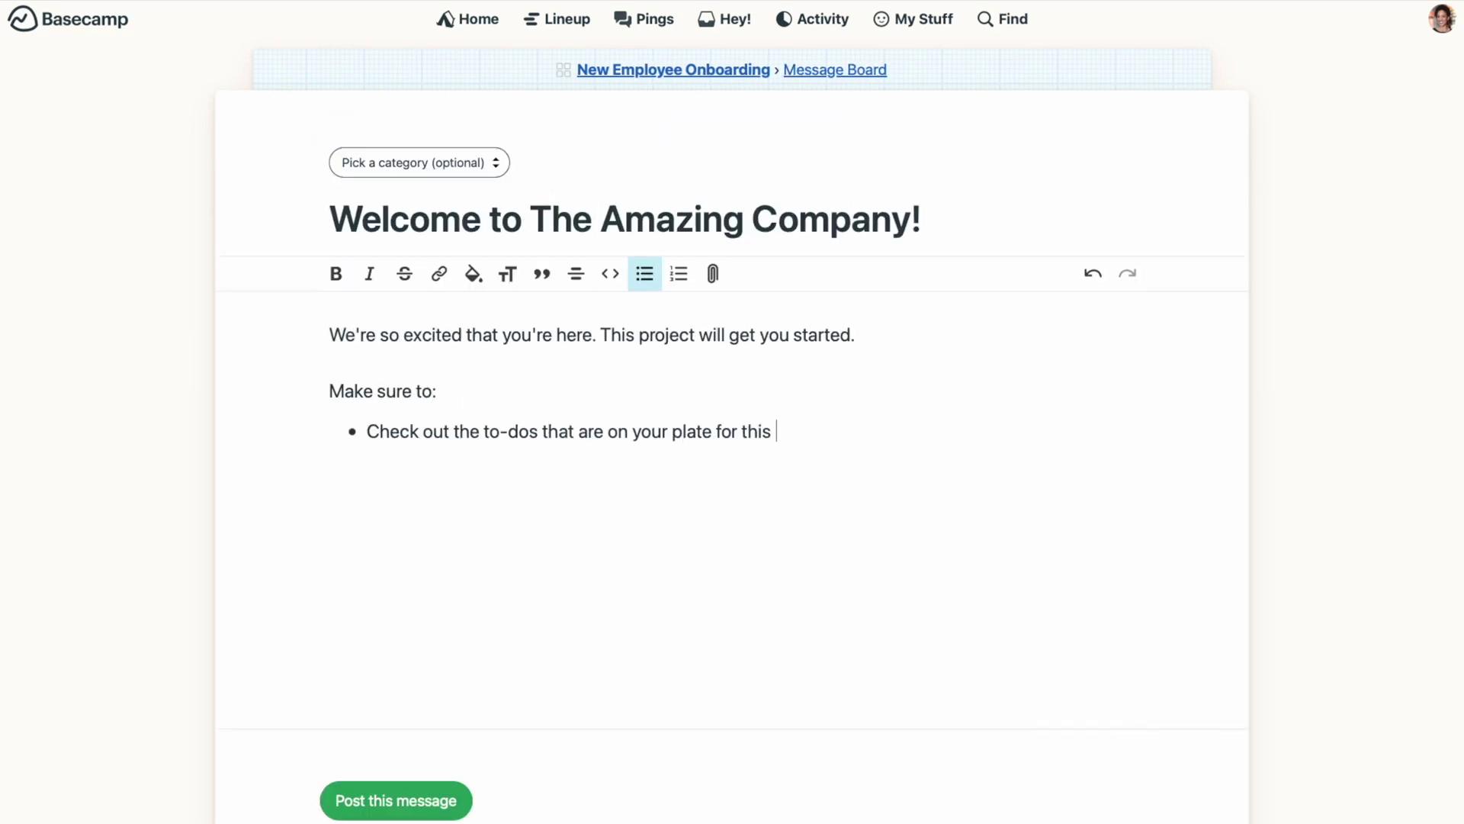
pyautogui.write(' Chat area.')
pyautogui.moveTo(329, 334); pyautogui.dragTo(620, 335)
pyautogui.click(336, 285)
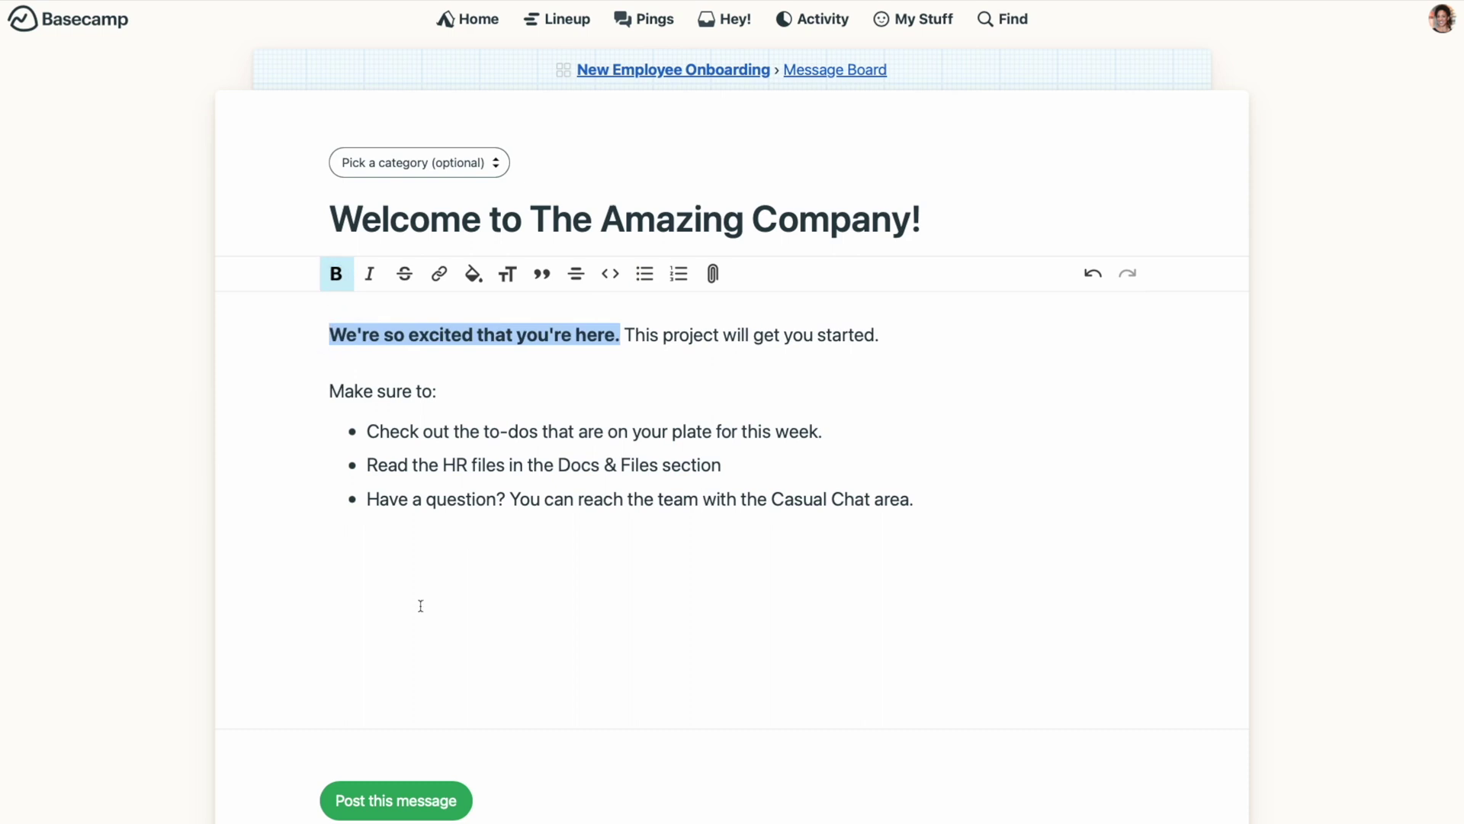
pyautogui.click(416, 810)
pyautogui.click(669, 70)
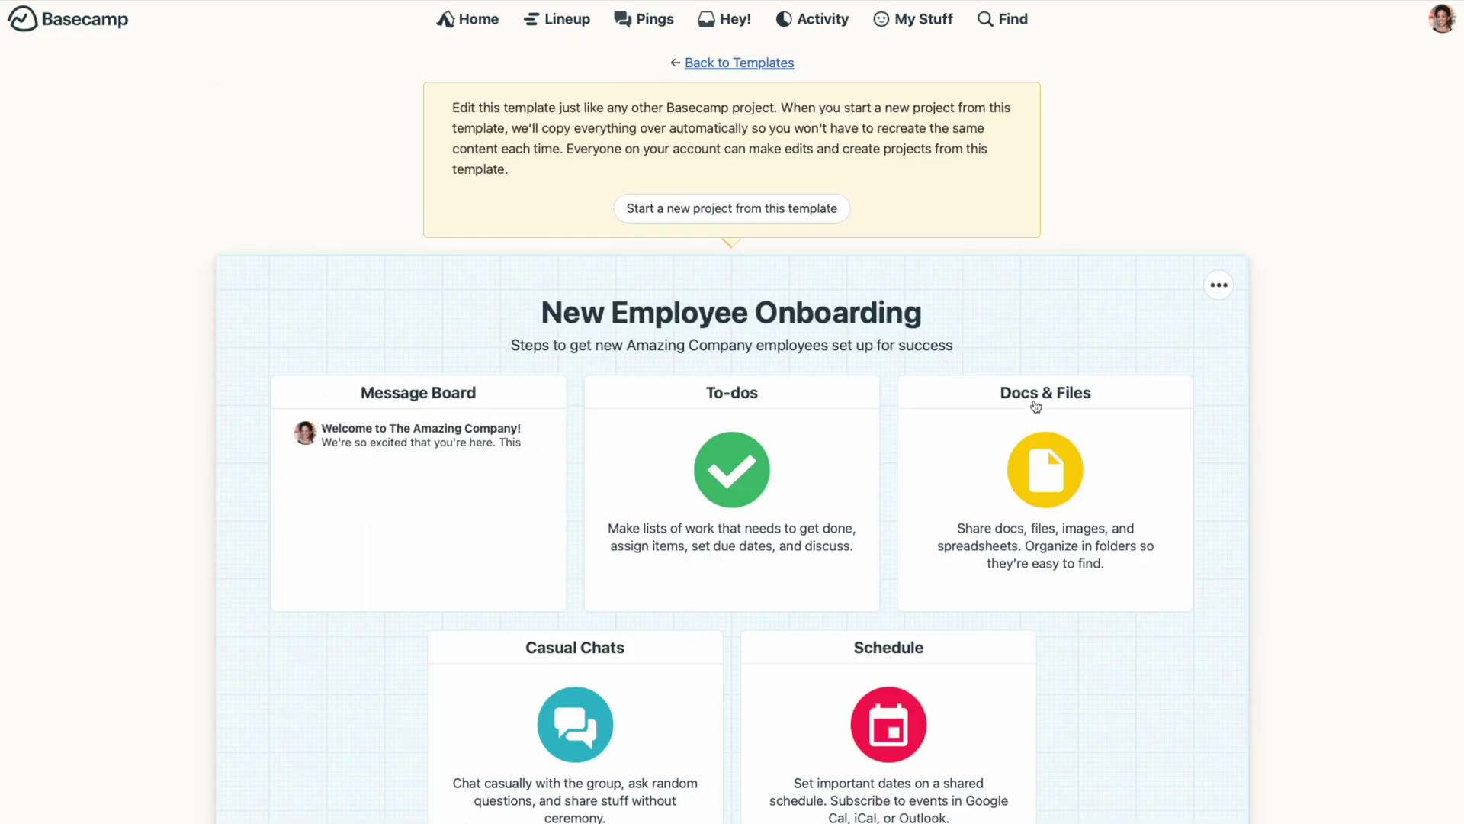
# Step: Upload Employment Contract.png and W4.png to the template's Docs & Files
pyautogui.click(1035, 405)
pyautogui.click(281, 128)
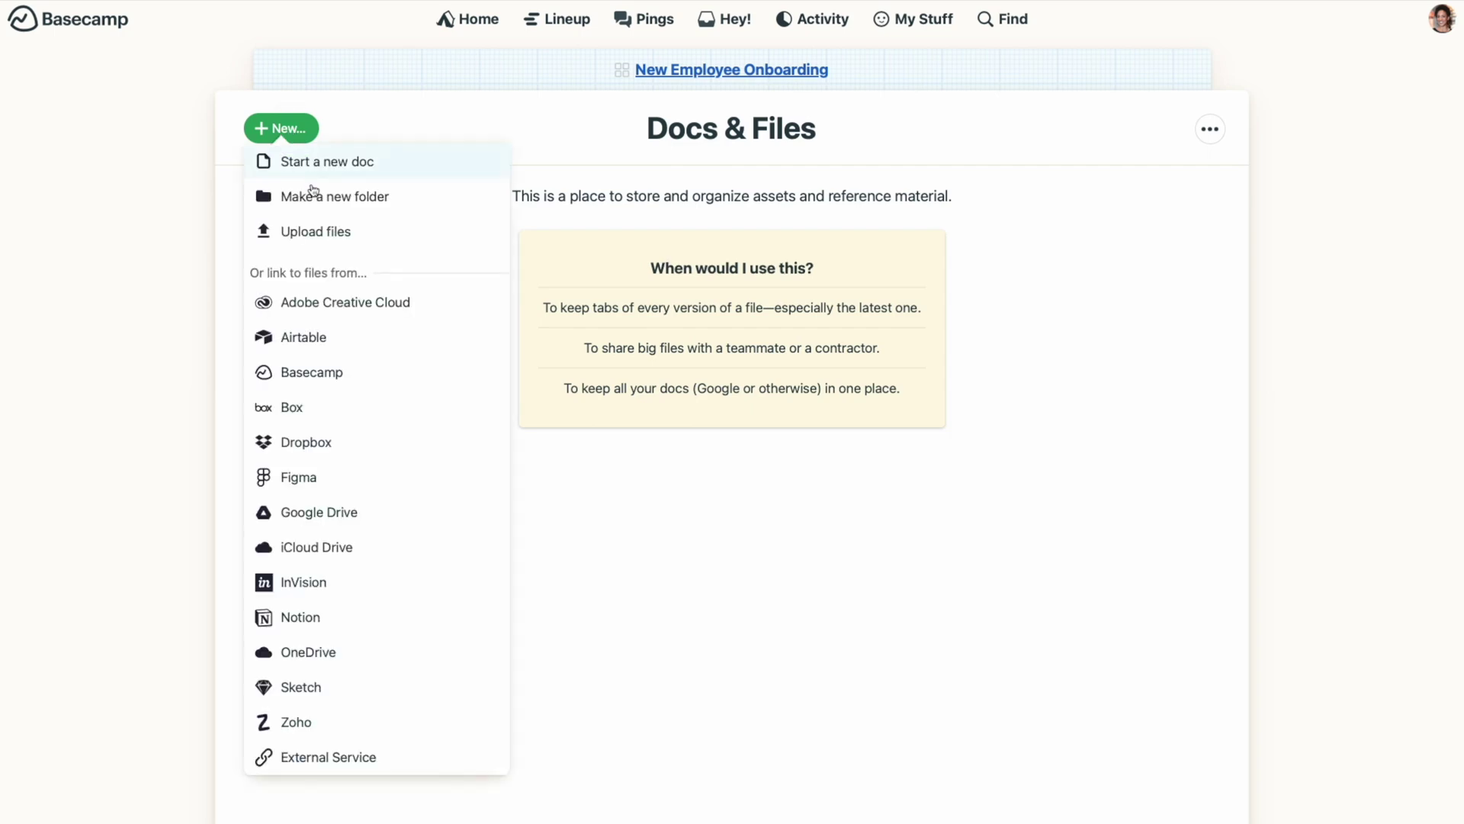
pyautogui.click(308, 229)
pyautogui.click(625, 373)
pyautogui.keyDown('shift'); pyautogui.click(610, 390); pyautogui.keyUp('shift')
pyautogui.click(993, 612)
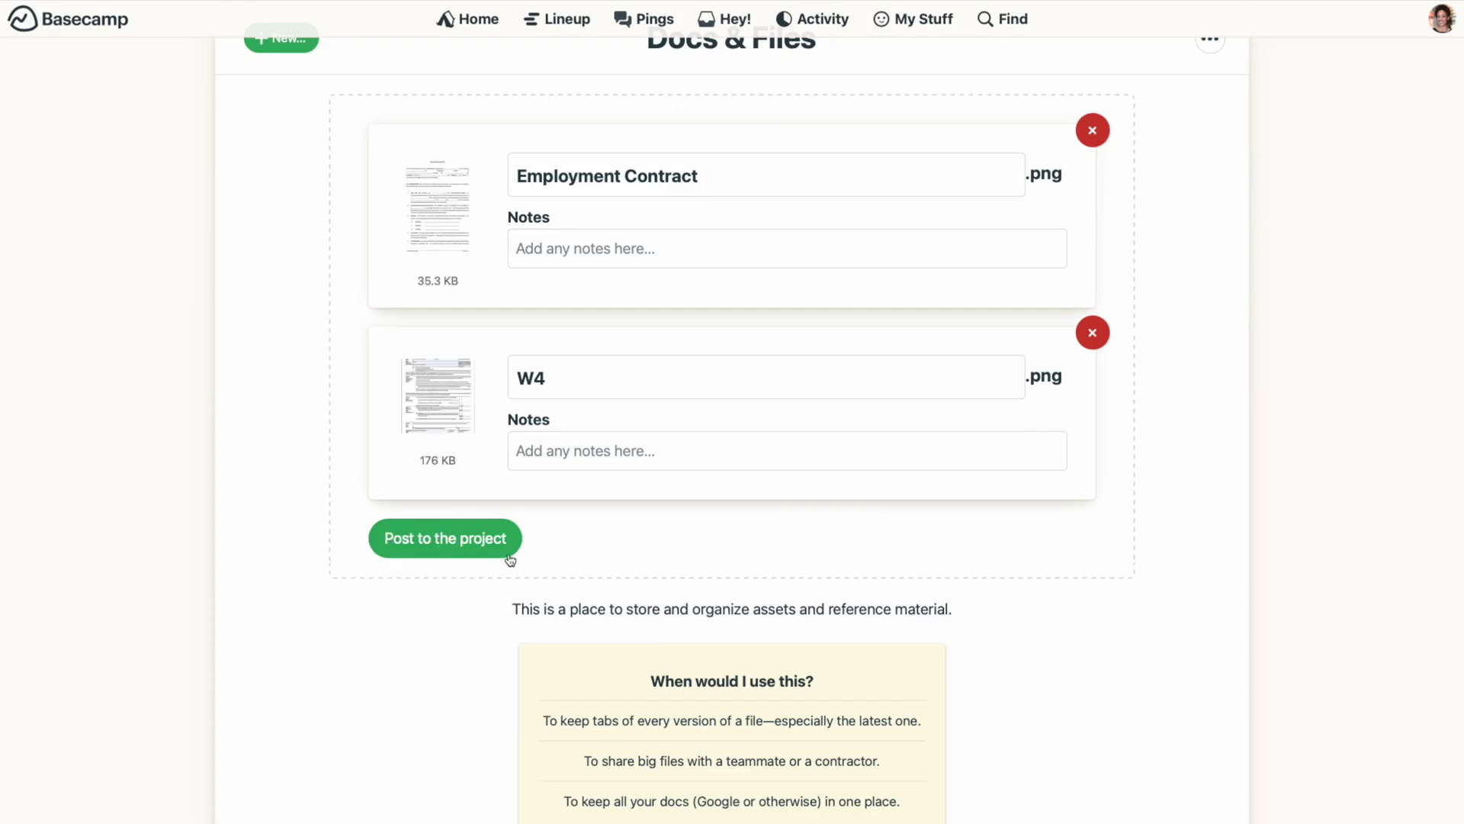
pyautogui.click(505, 552)
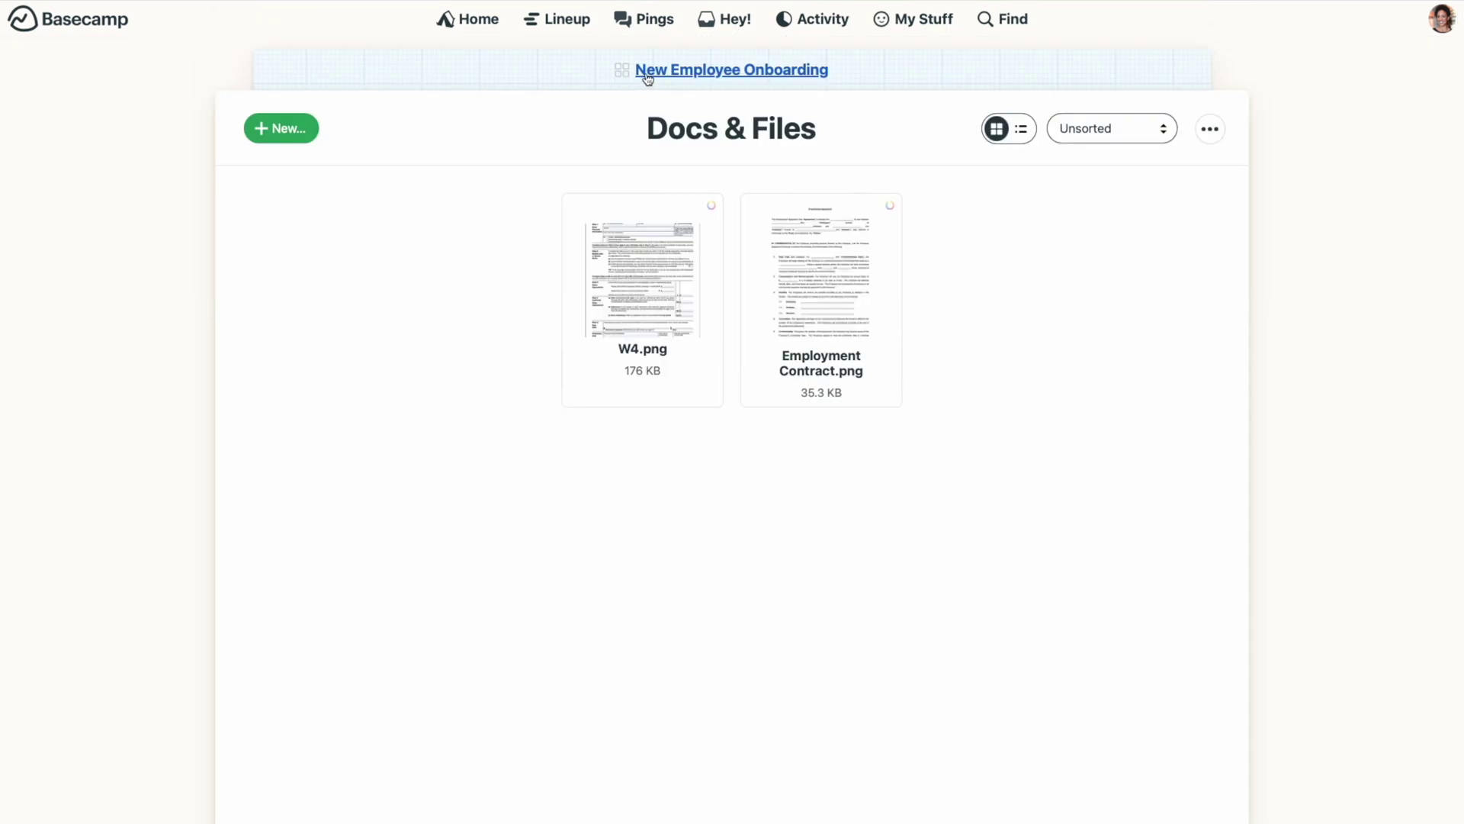
pyautogui.click(648, 74)
# Step: Create the Computer Set-up list with a 'Set-up company email address' to-do assigned to a teammate
pyautogui.click(794, 399)
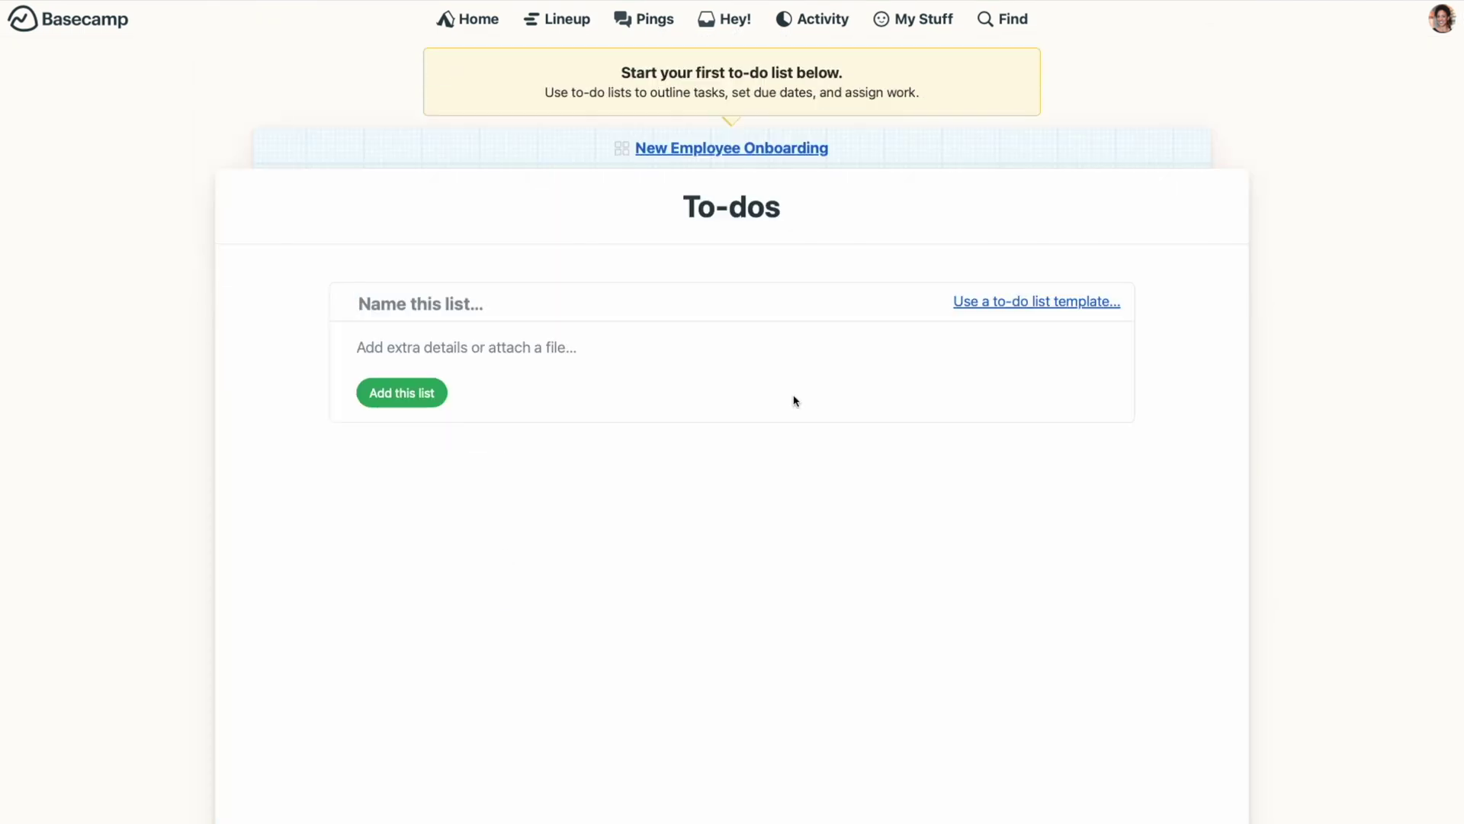
pyautogui.click(419, 399)
pyautogui.write('Se')
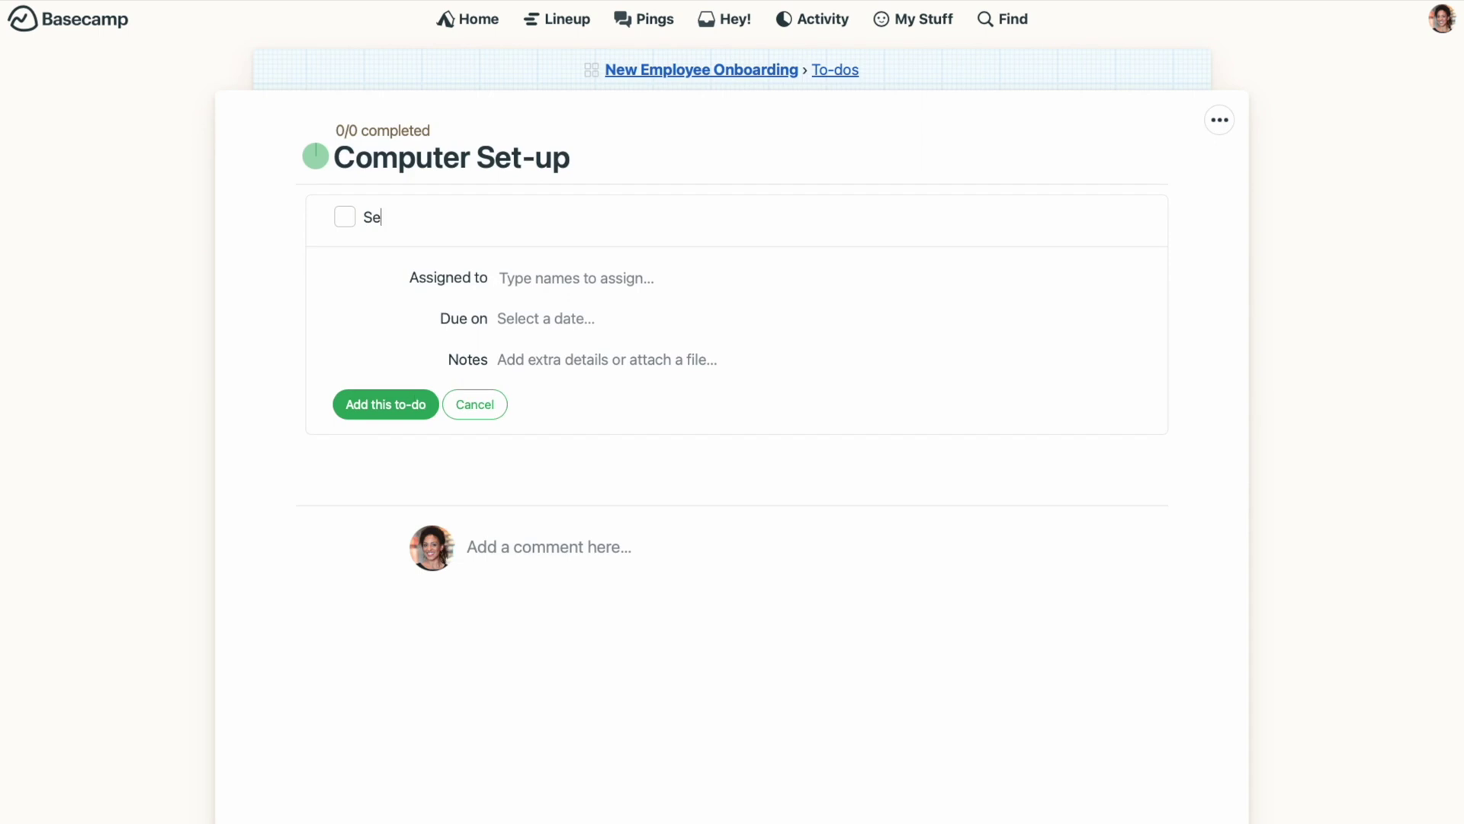
pyautogui.write('t-up company email address')
pyautogui.press('Tab')
pyautogui.write('da')
pyautogui.press('Return')
pyautogui.click(396, 412)
# Step: Add 'Get 1Password access' and 'Install VPN' to-dos, assigning the VPN task to a teammate
pyautogui.write('Get 1Password access')
pyautogui.press('Return')
pyautogui.write('Install VPN')
pyautogui.press('Tab')
pyautogui.write('dan')
pyautogui.press('Return')
pyautogui.click(418, 466)
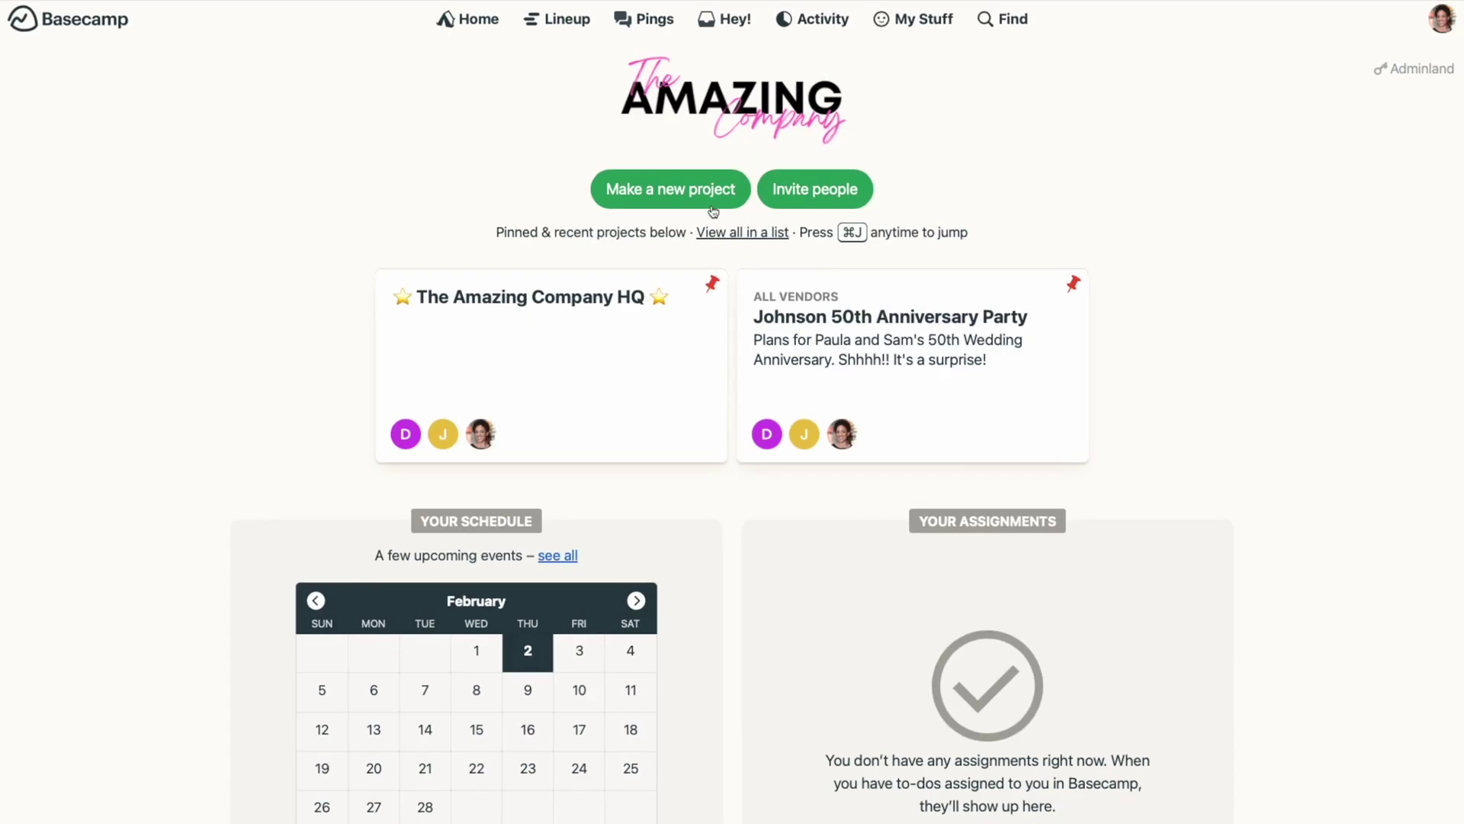
# Step: Create a welcome project for the new hire from New Employee Onboarding, described 'New employee onboarding'
pyautogui.click(711, 204)
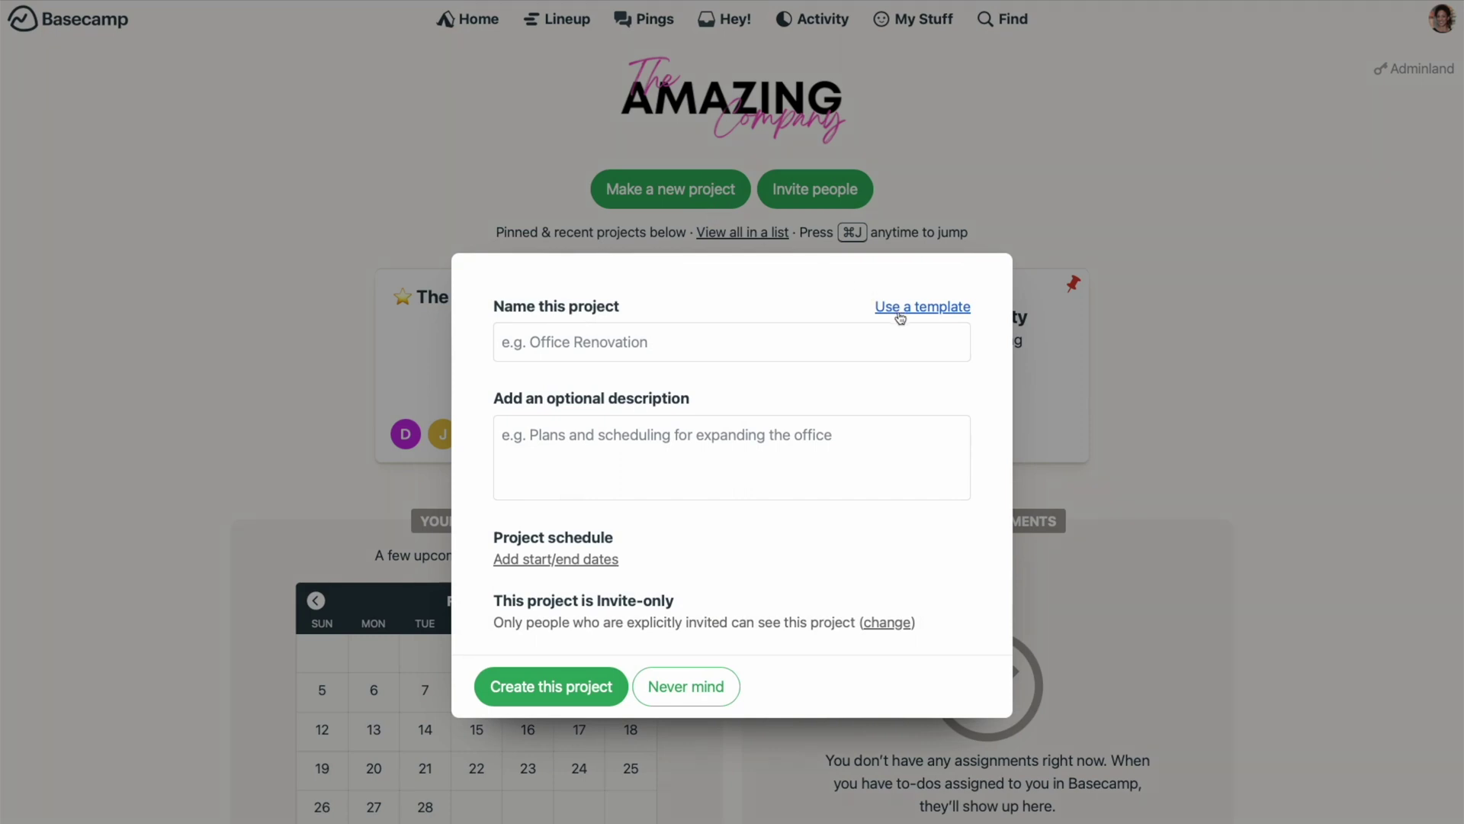
pyautogui.click(901, 313)
pyautogui.click(881, 312)
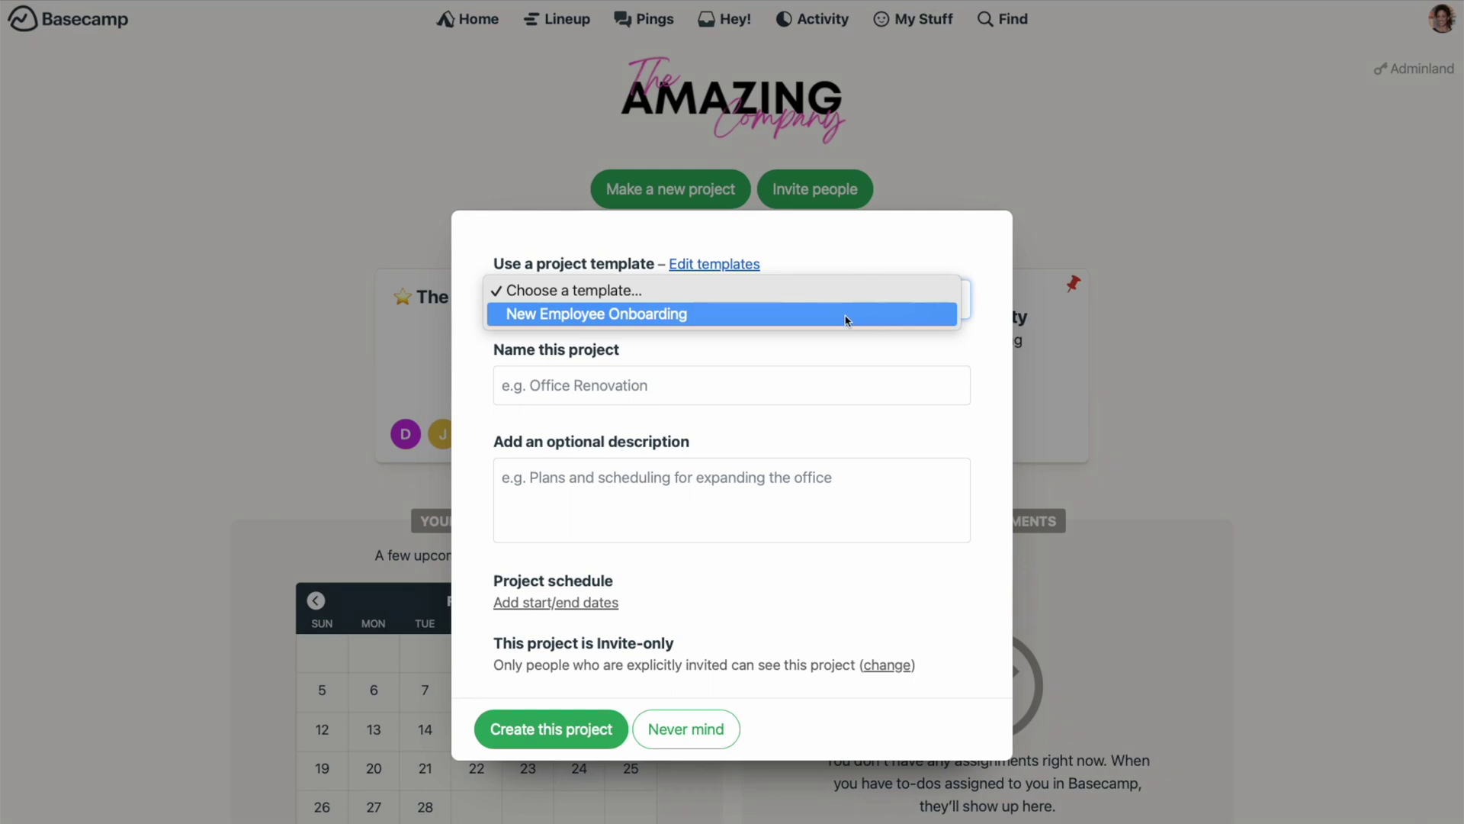
pyautogui.click(846, 314)
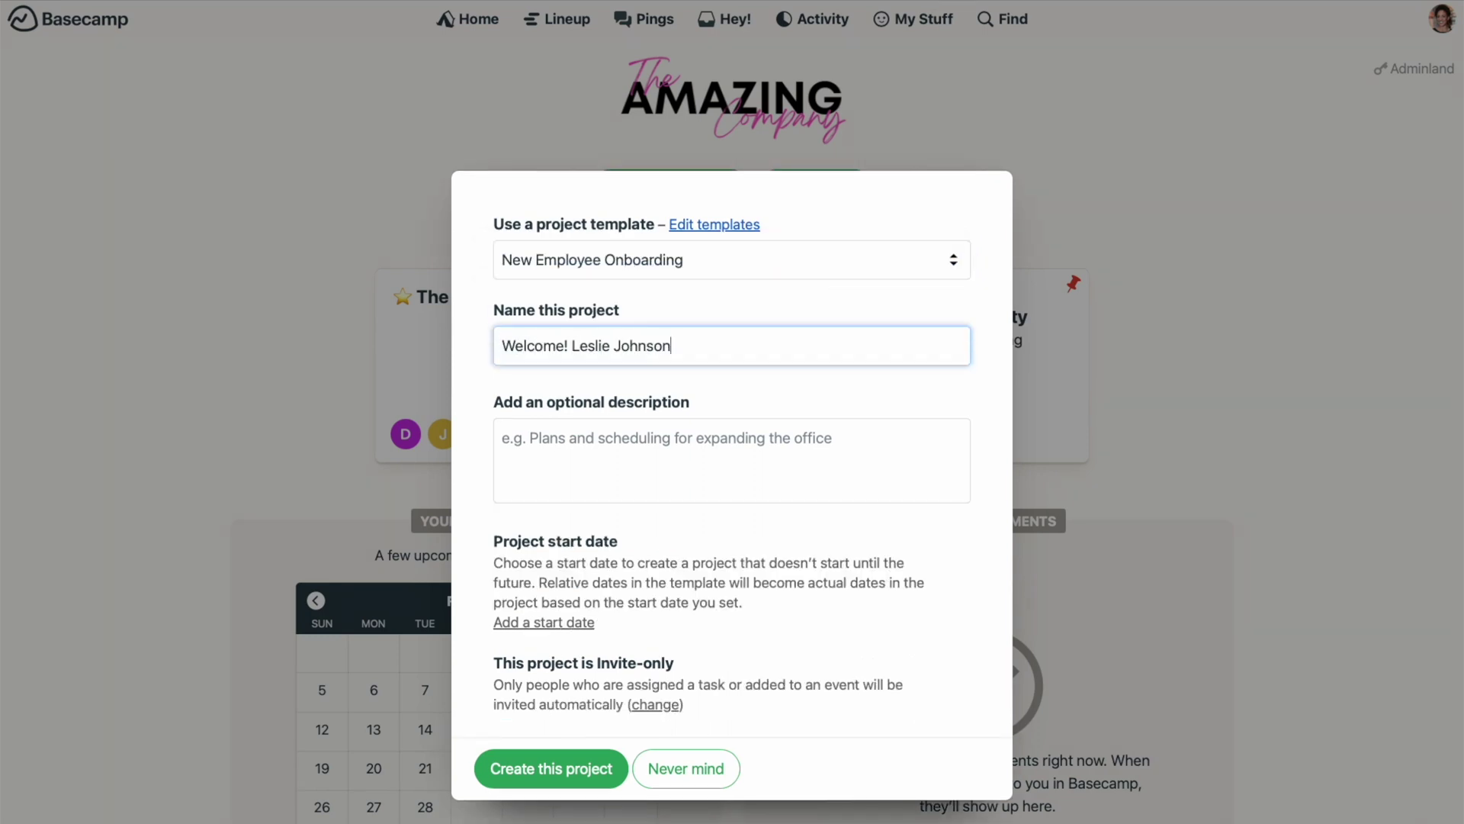
pyautogui.click(648, 439)
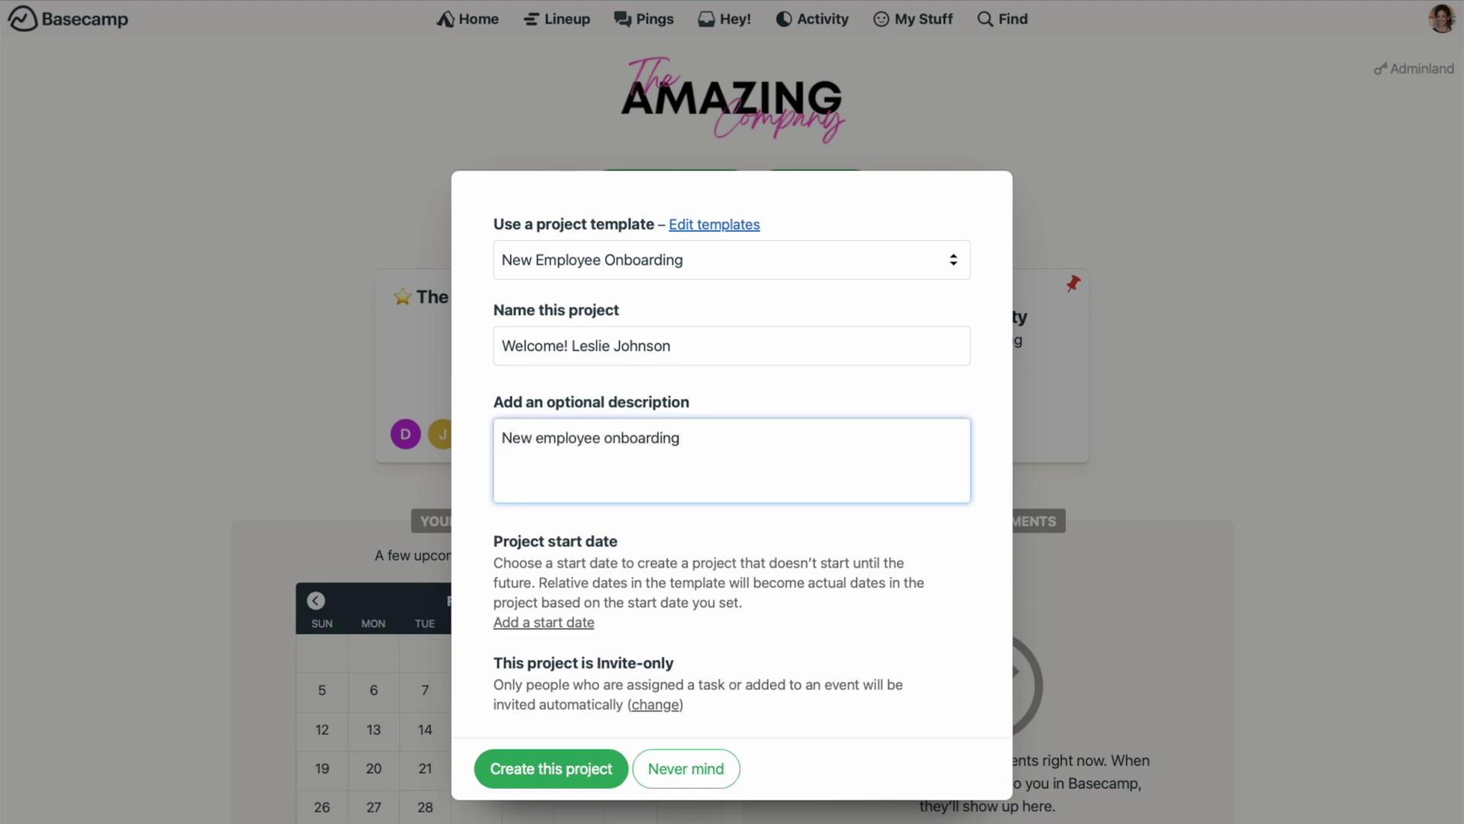
pyautogui.click(607, 785)
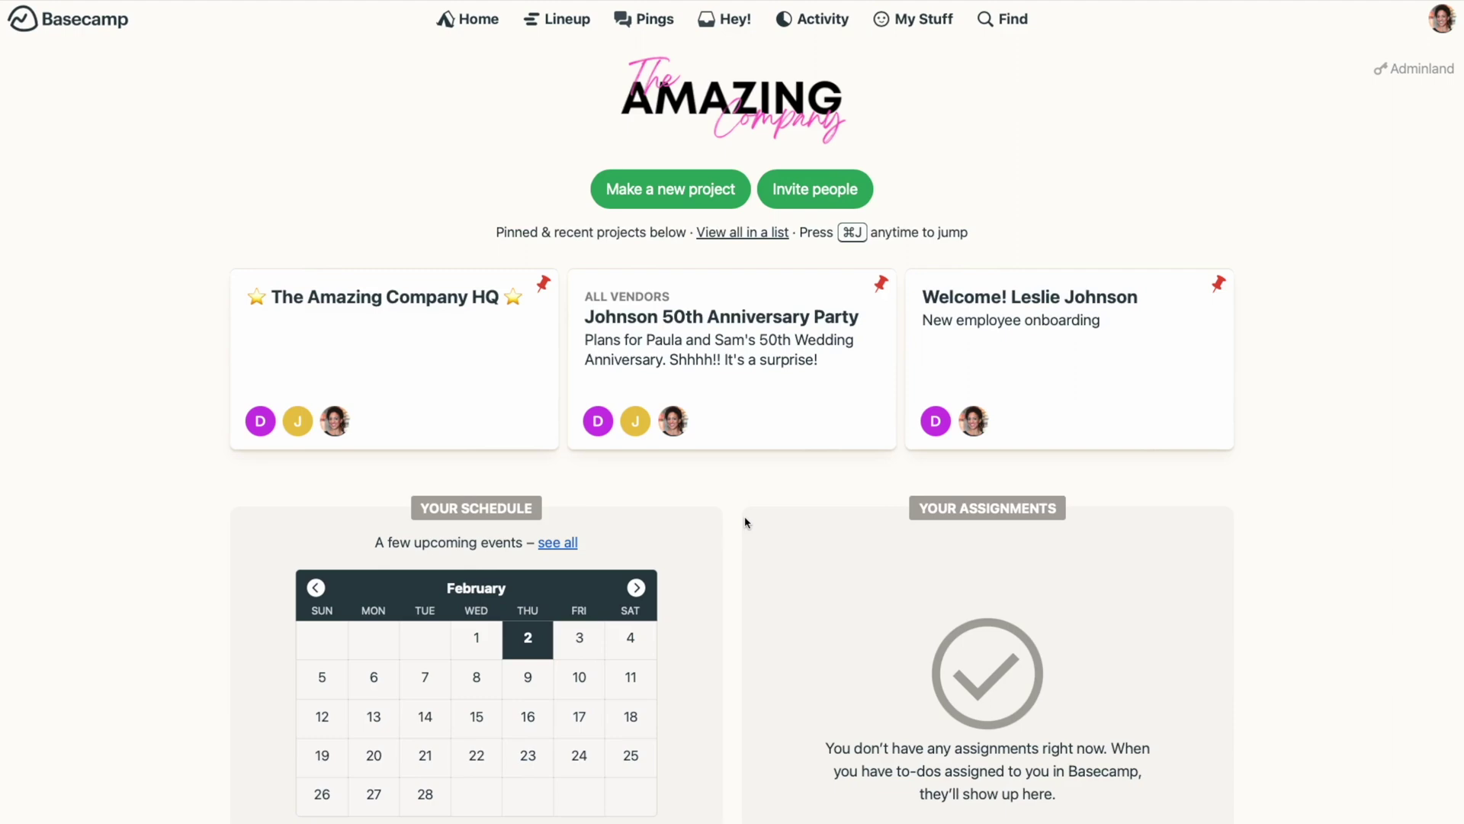
# Step: Open the New Employee Onboarding template's To-dos page showing the Computer Set-up list
pyautogui.click(700, 198)
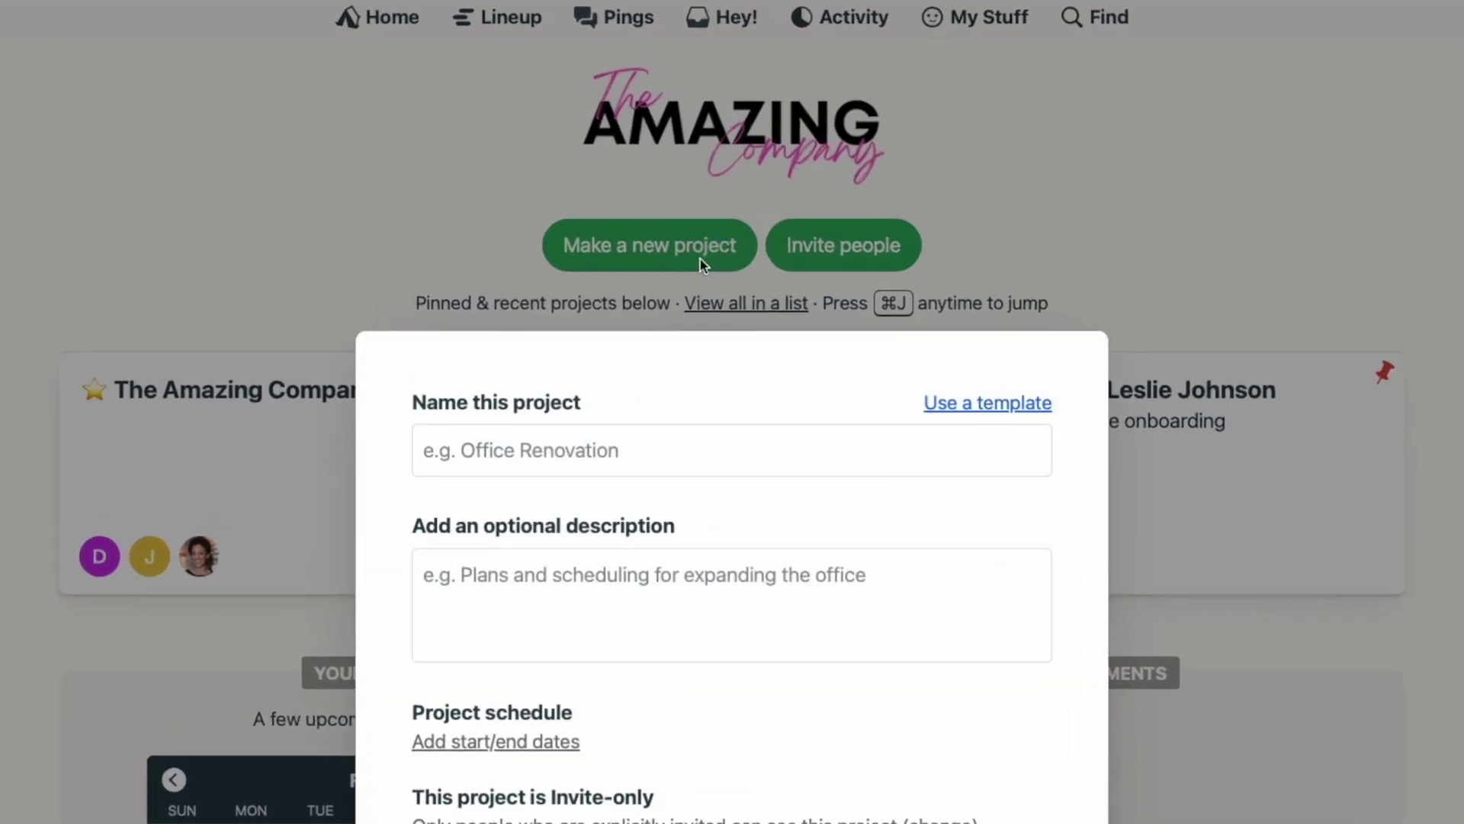
pyautogui.click(967, 408)
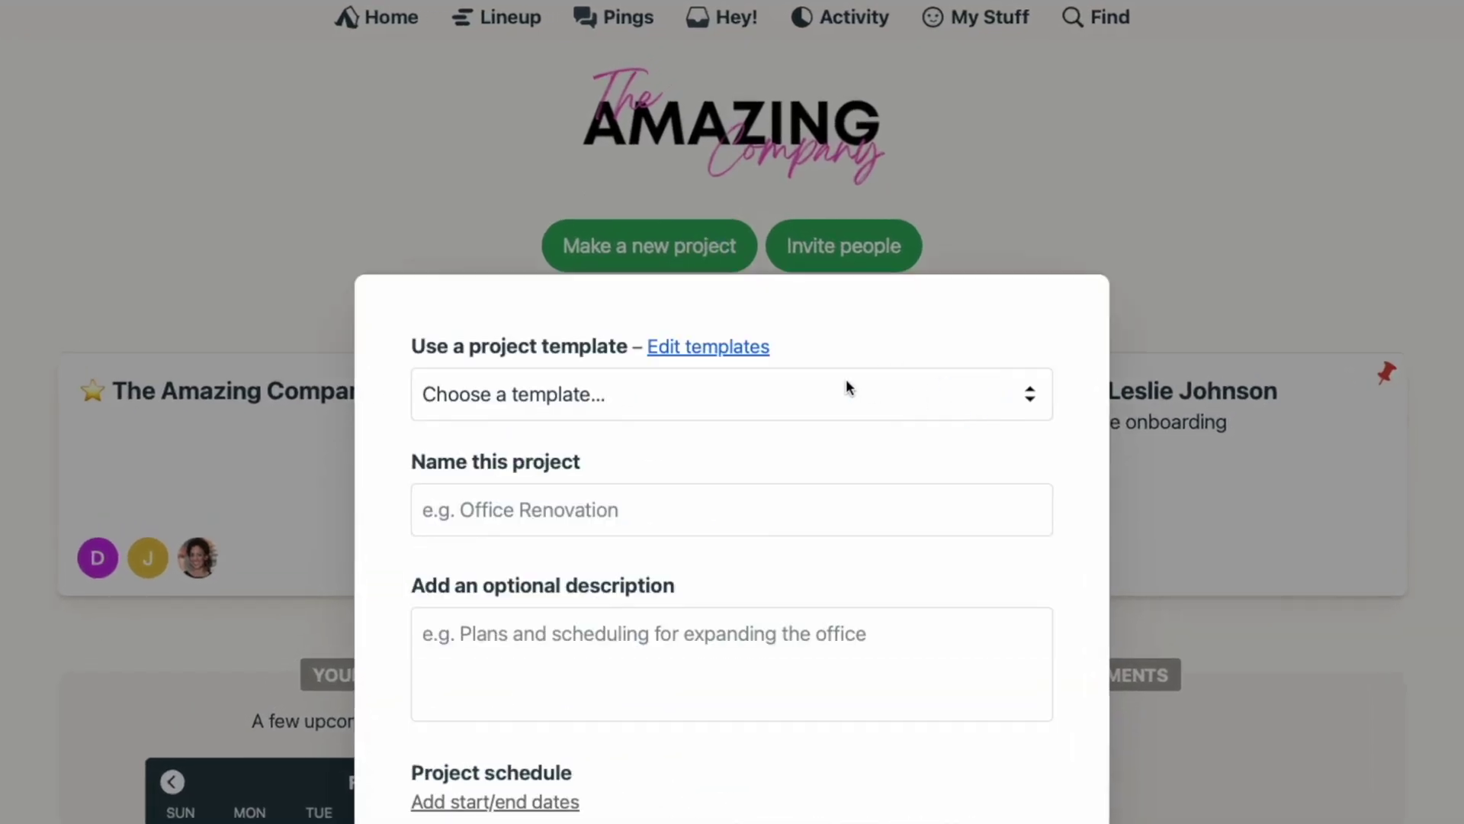
pyautogui.click(758, 352)
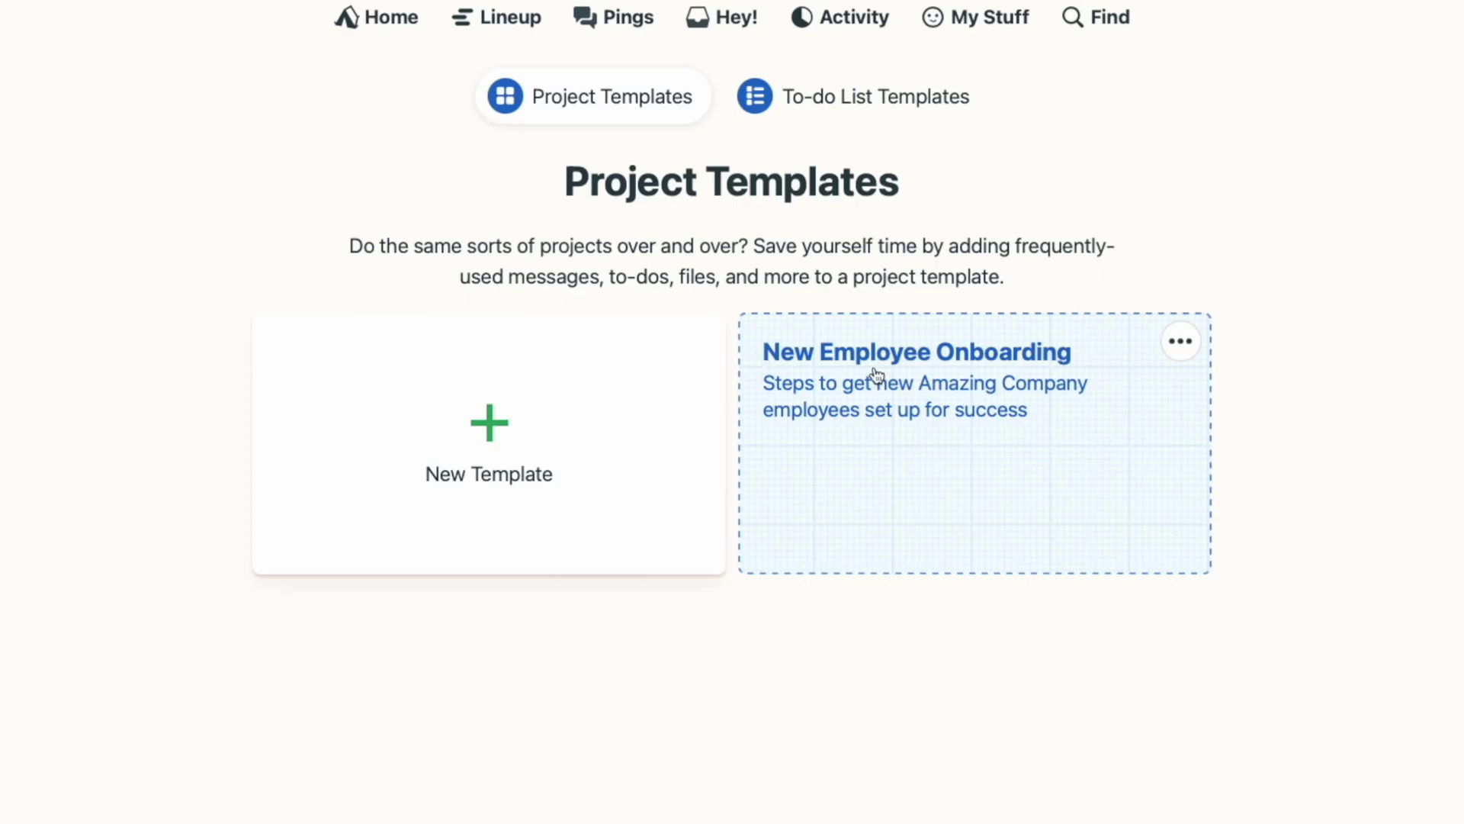
pyautogui.click(872, 374)
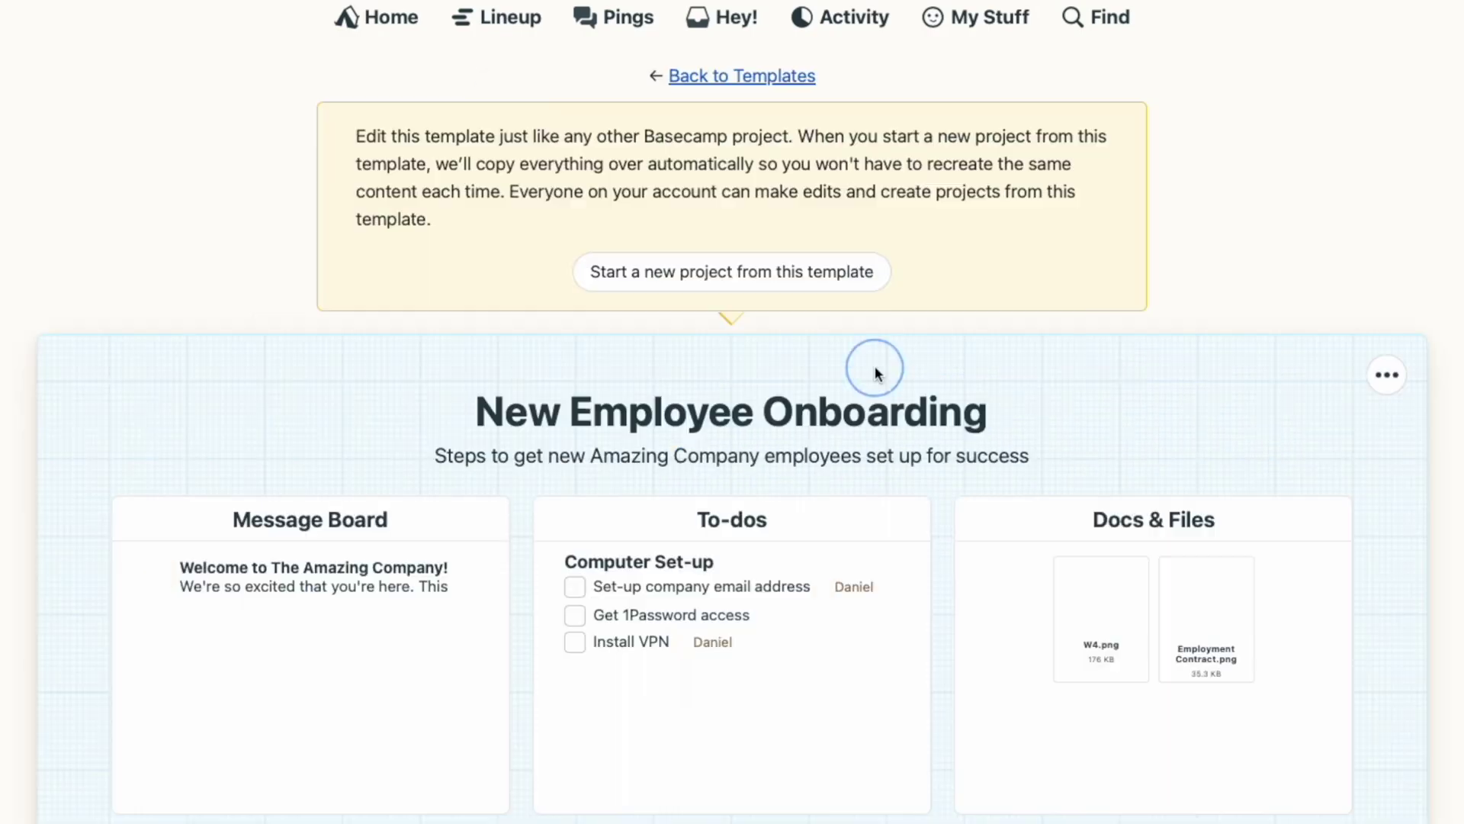
pyautogui.click(801, 545)
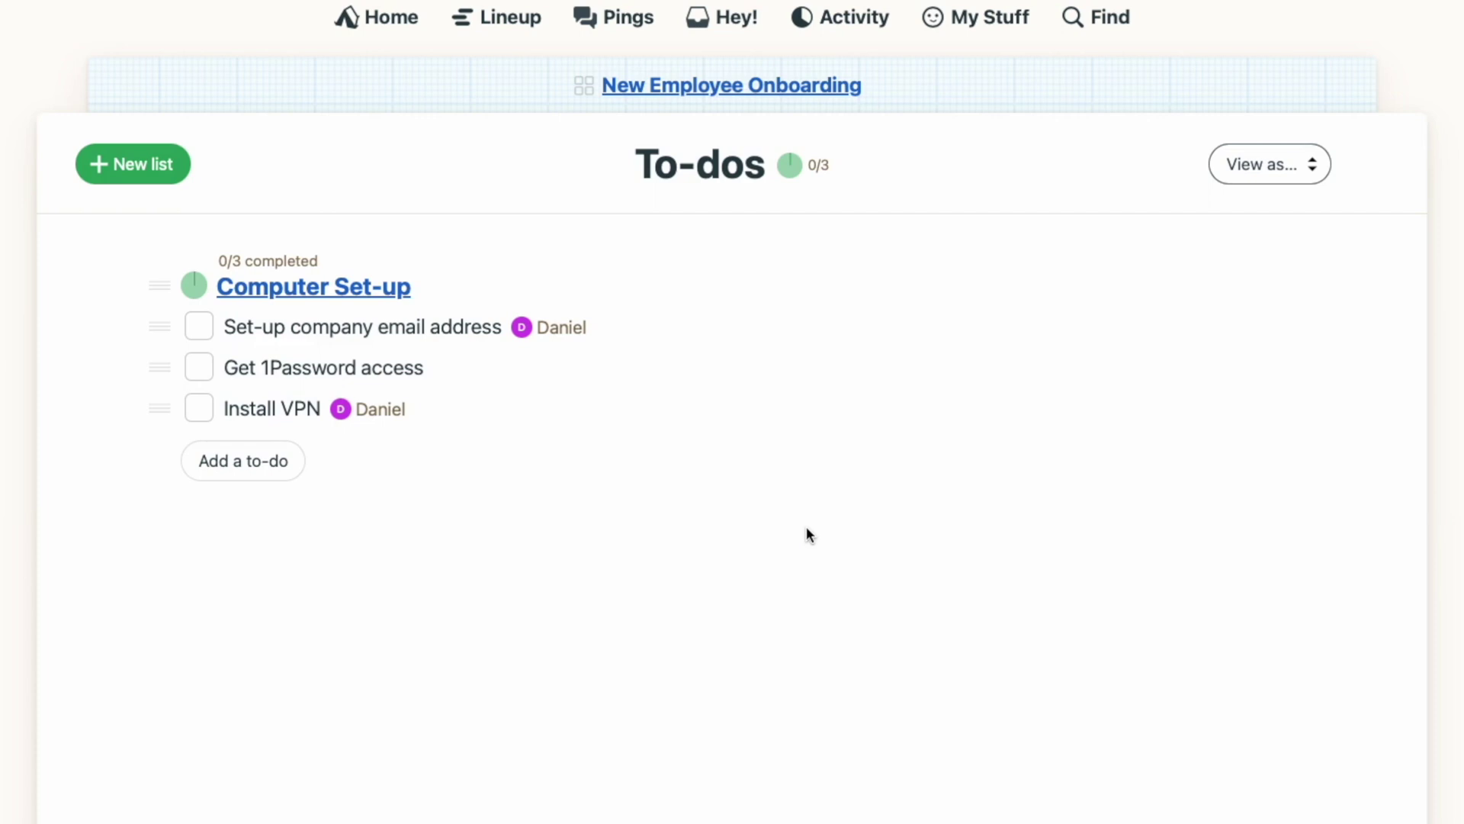
# Step: Open the due-date scheduler for the 'Set-up company email address' to-do
pyautogui.click(643, 328)
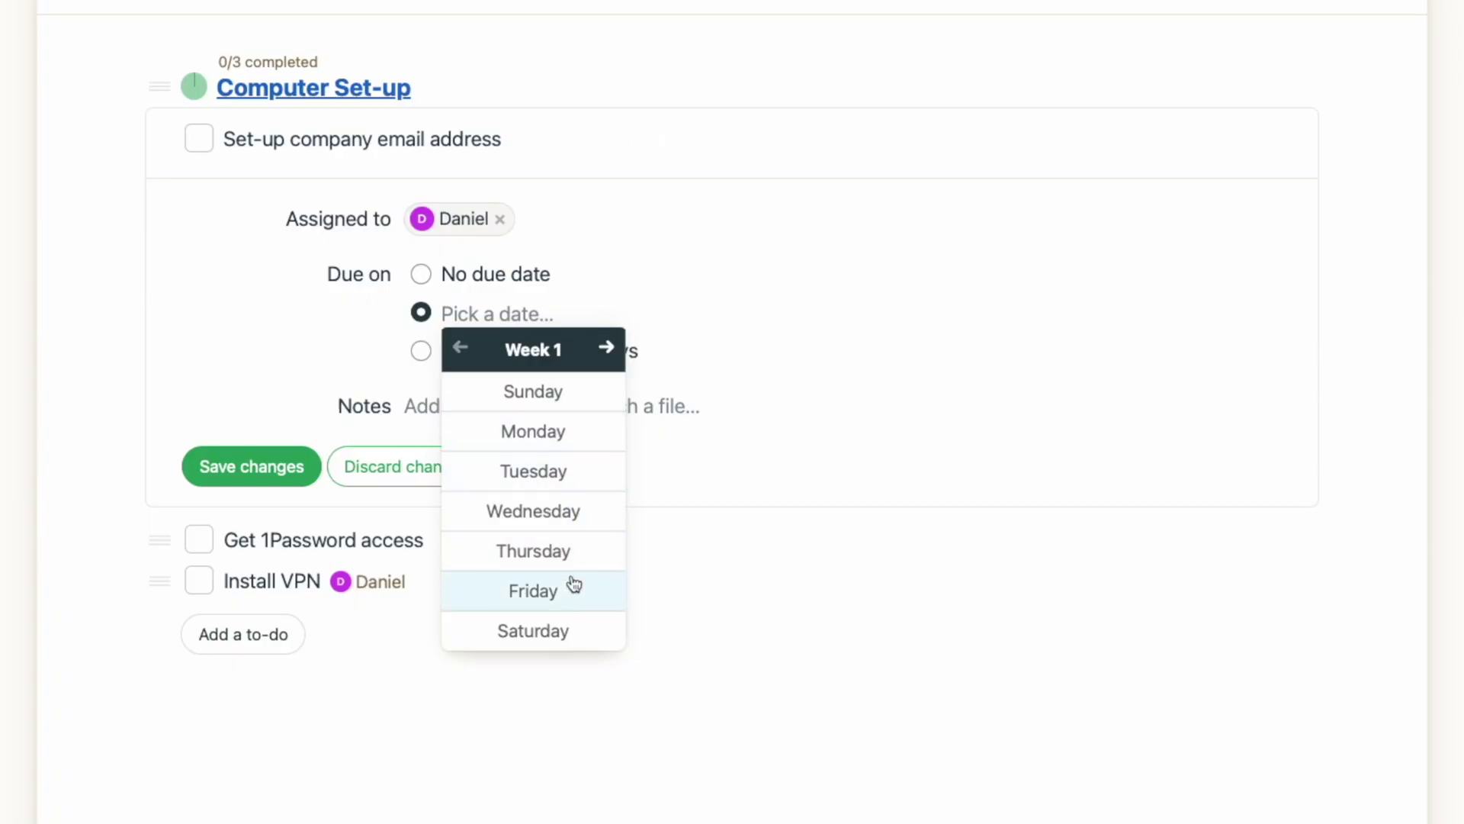
# Step: Set the company email to-do's due date to Week 2, Wednesday and save
pyautogui.click(572, 588)
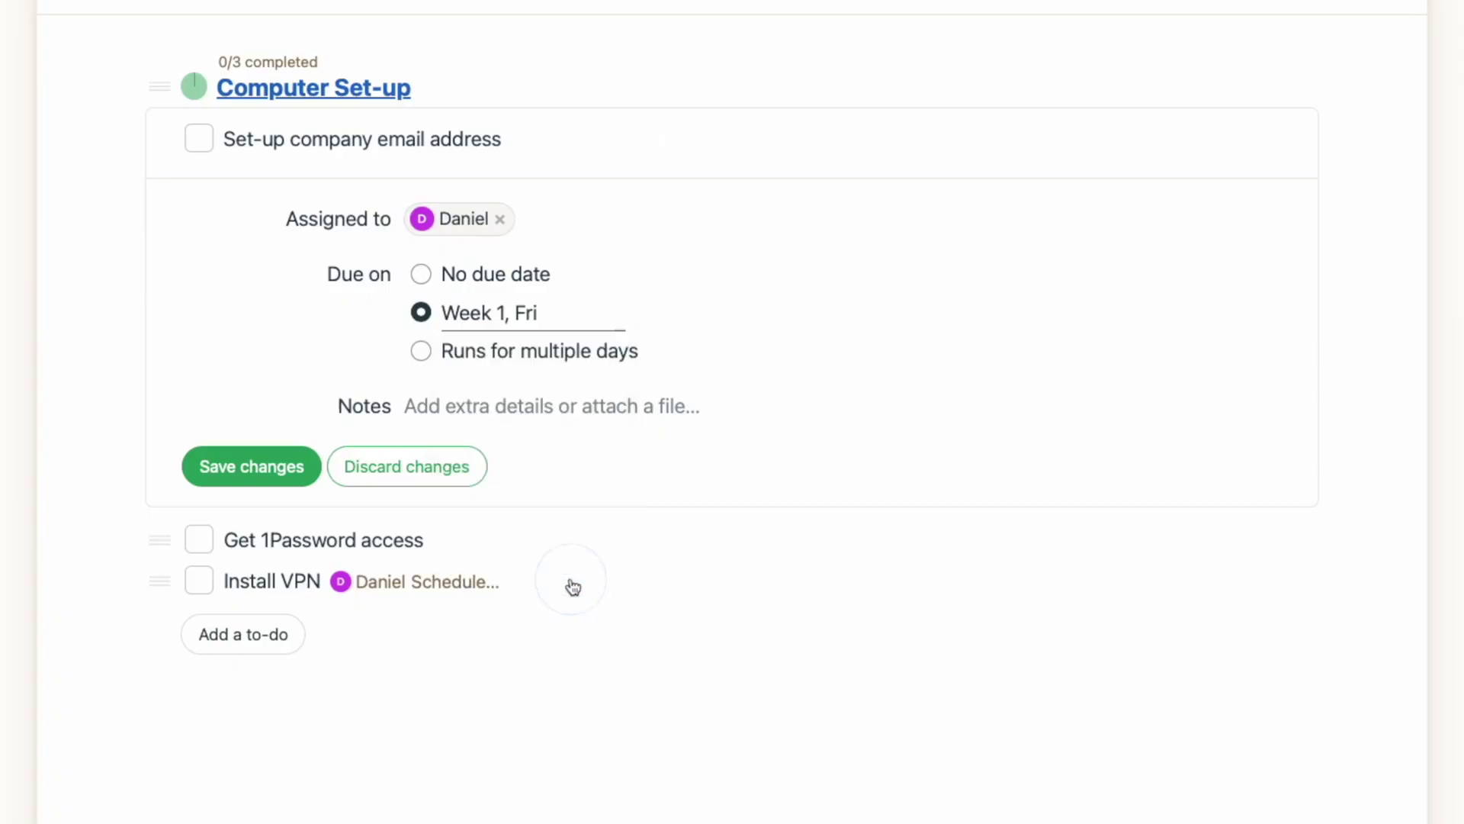
pyautogui.click(569, 317)
pyautogui.click(606, 347)
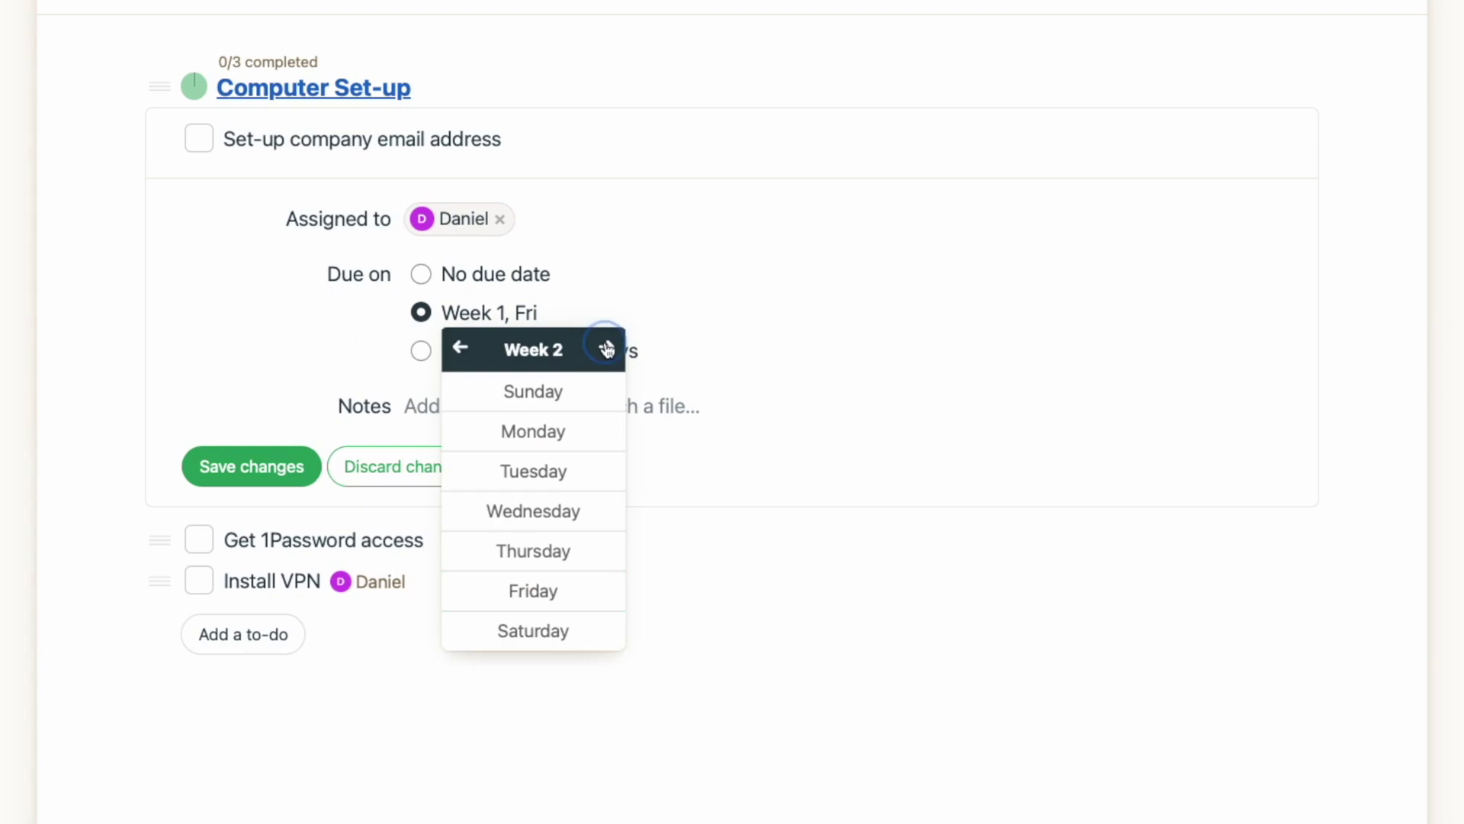
pyautogui.click(585, 526)
pyautogui.click(295, 466)
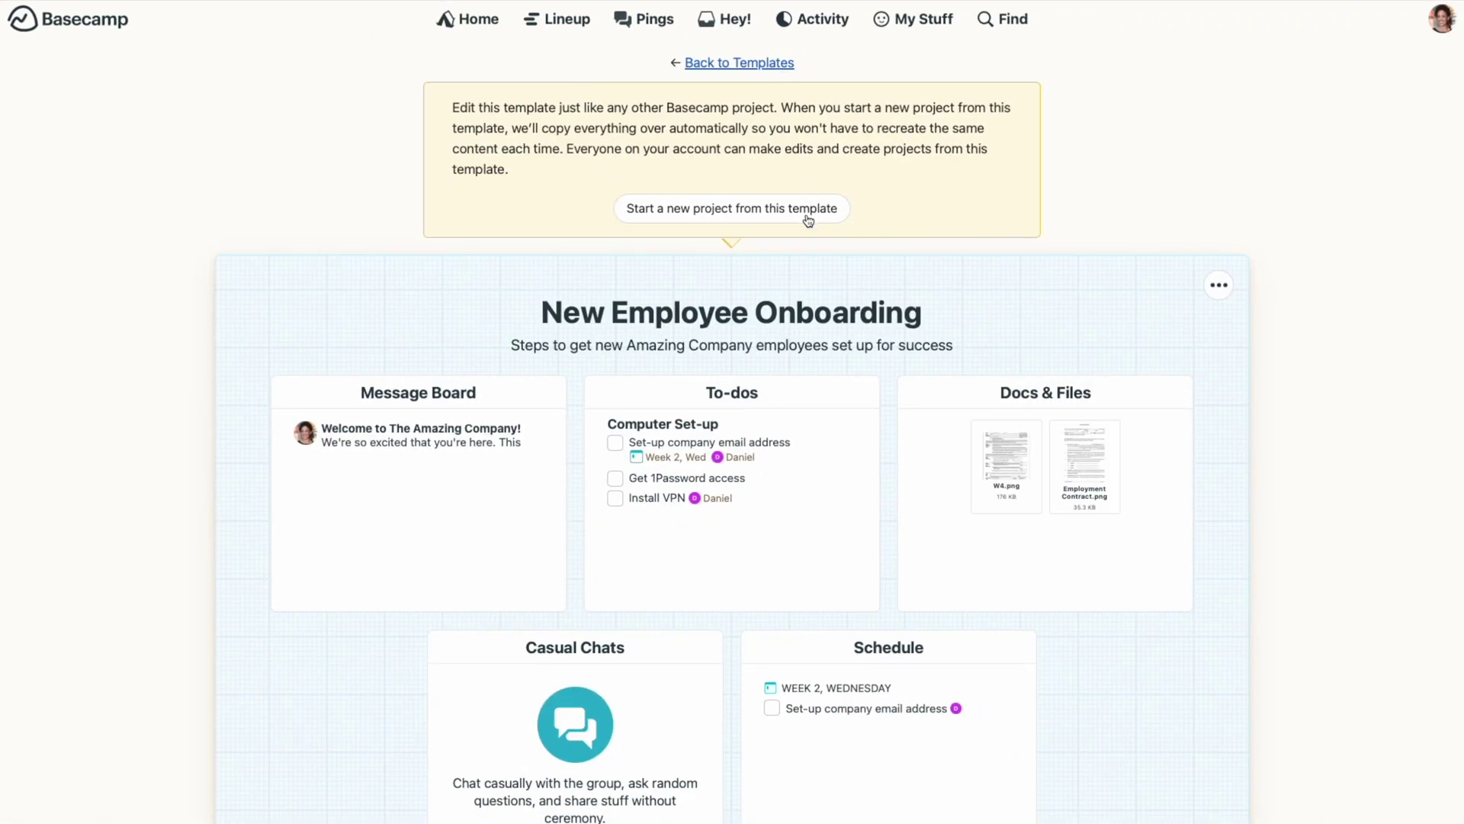
# Step: Create the project from the template as 'Welcome' plus the new hire's name, starting Feb 6, 2023, and view its To-dos
pyautogui.hotkey('ctrl', 'a')
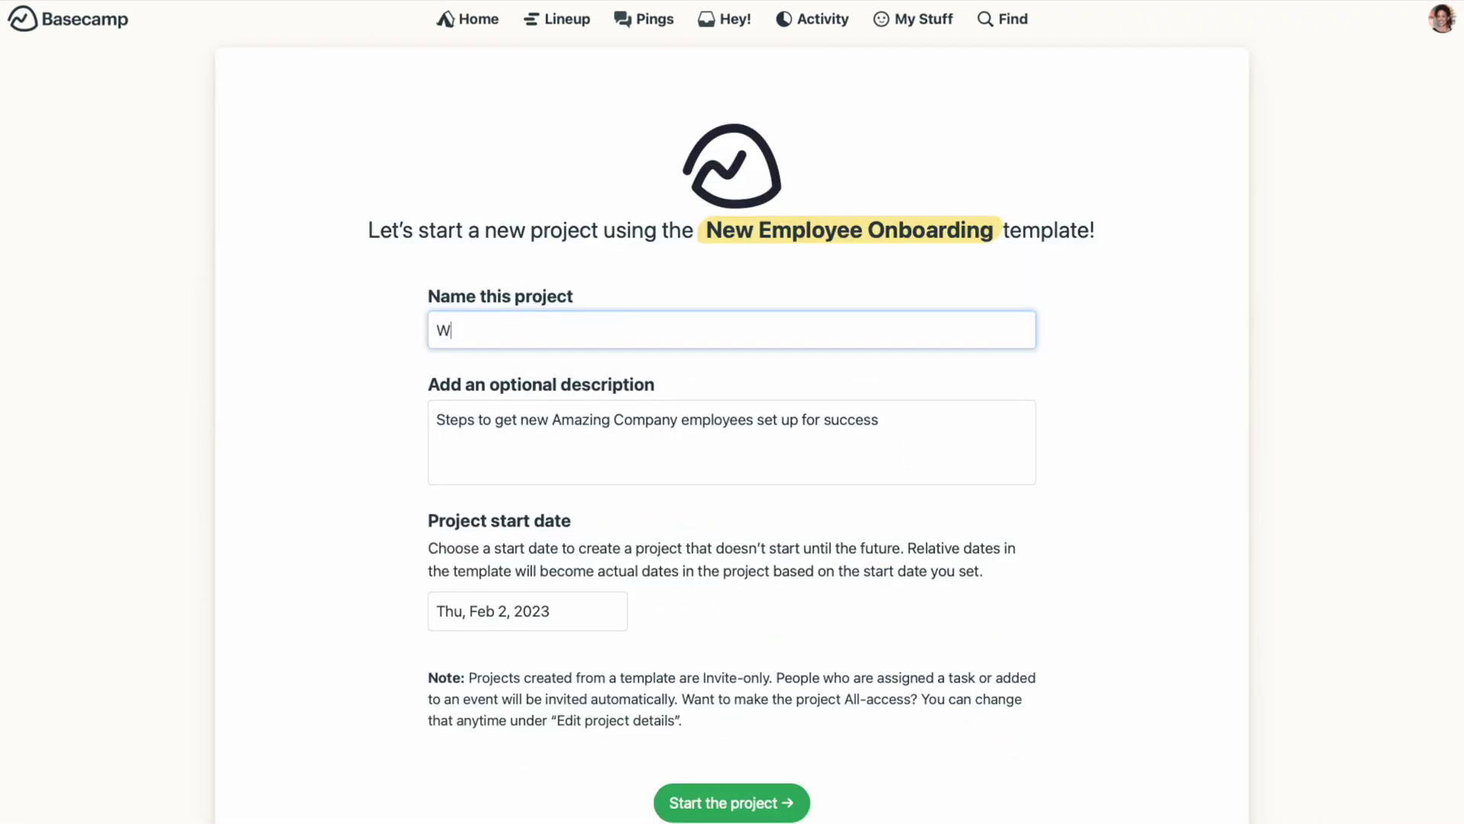
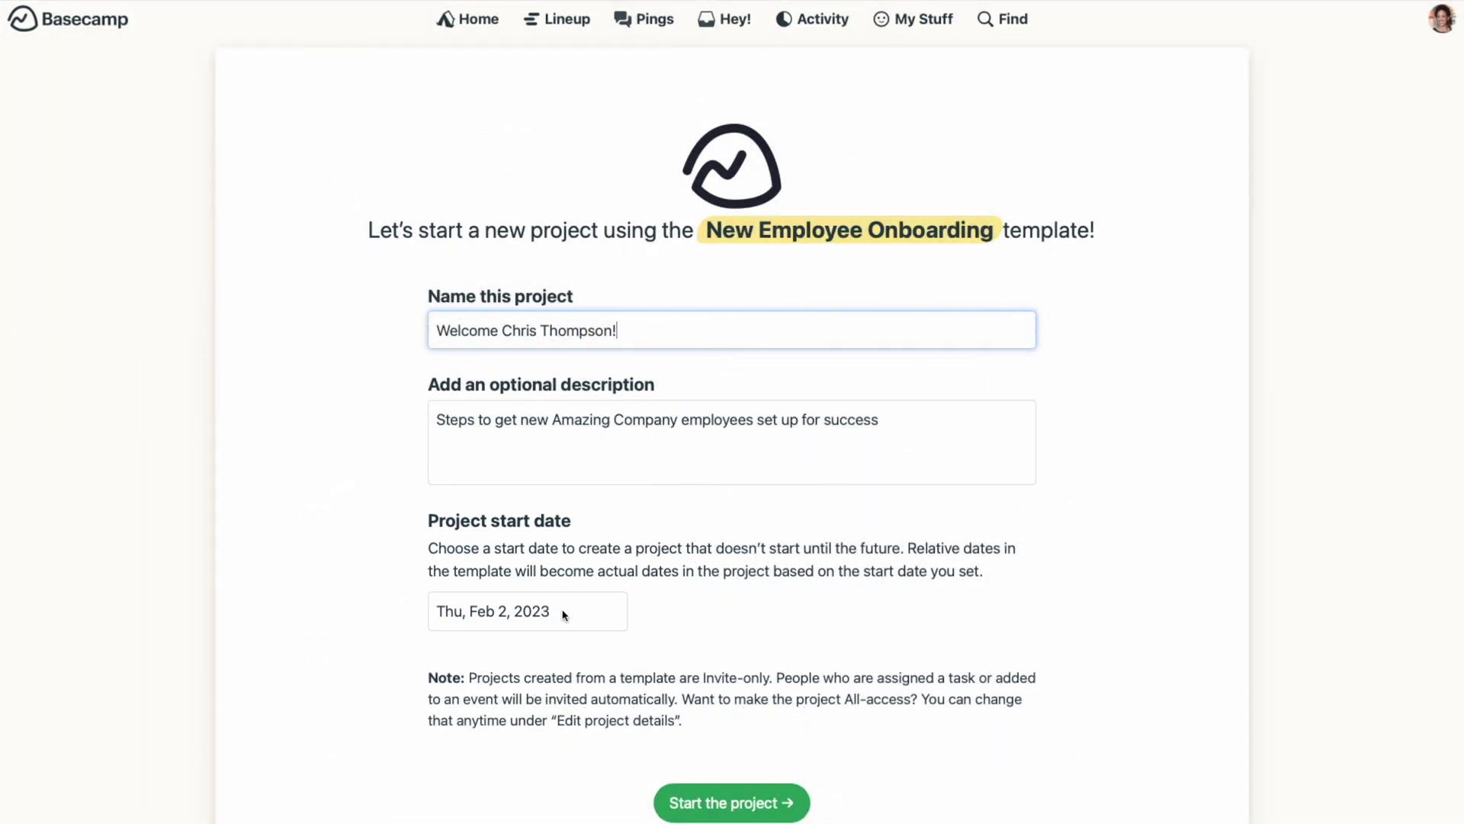
pyautogui.click(563, 612)
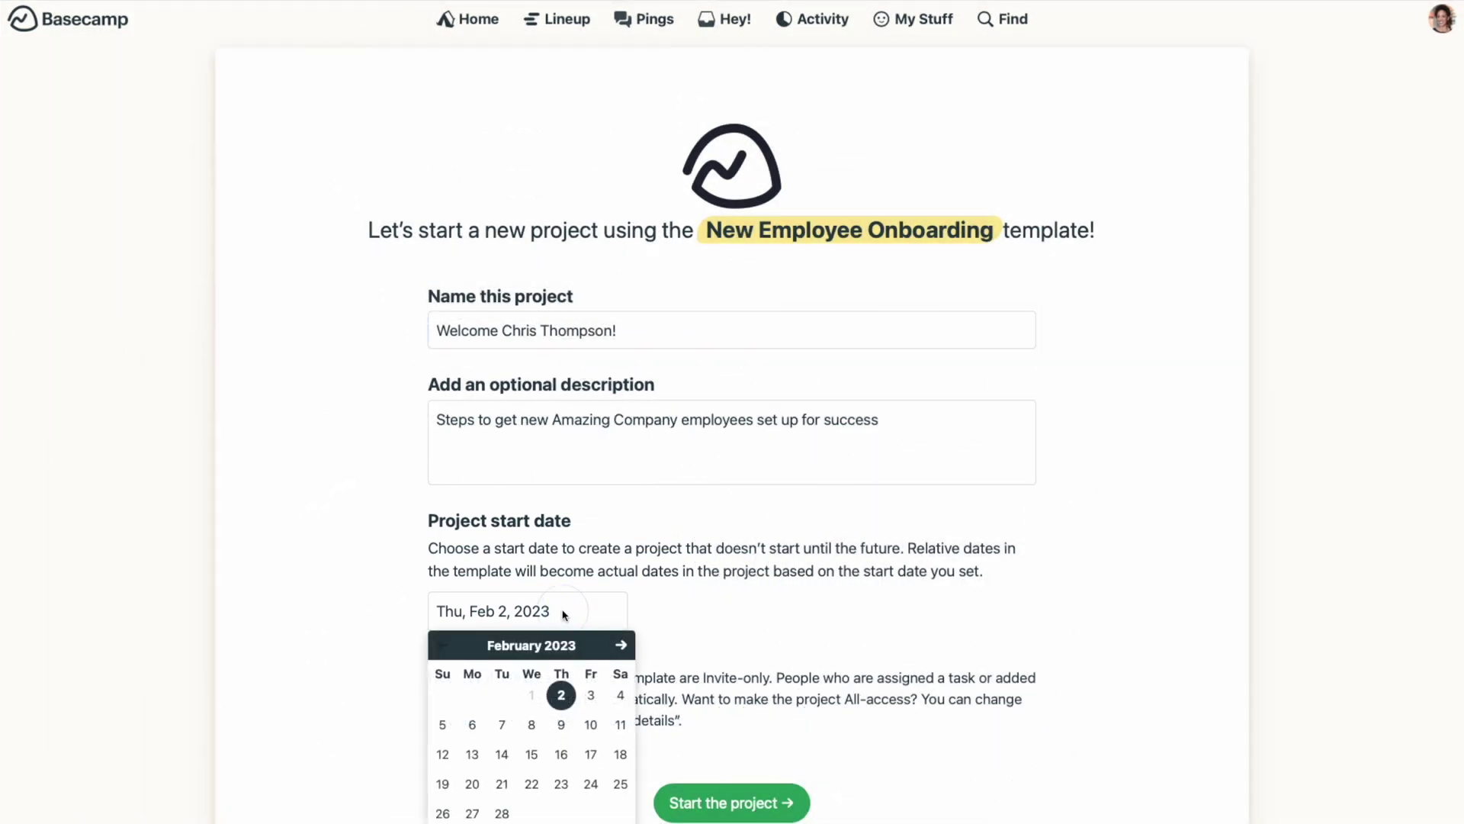
pyautogui.click(473, 726)
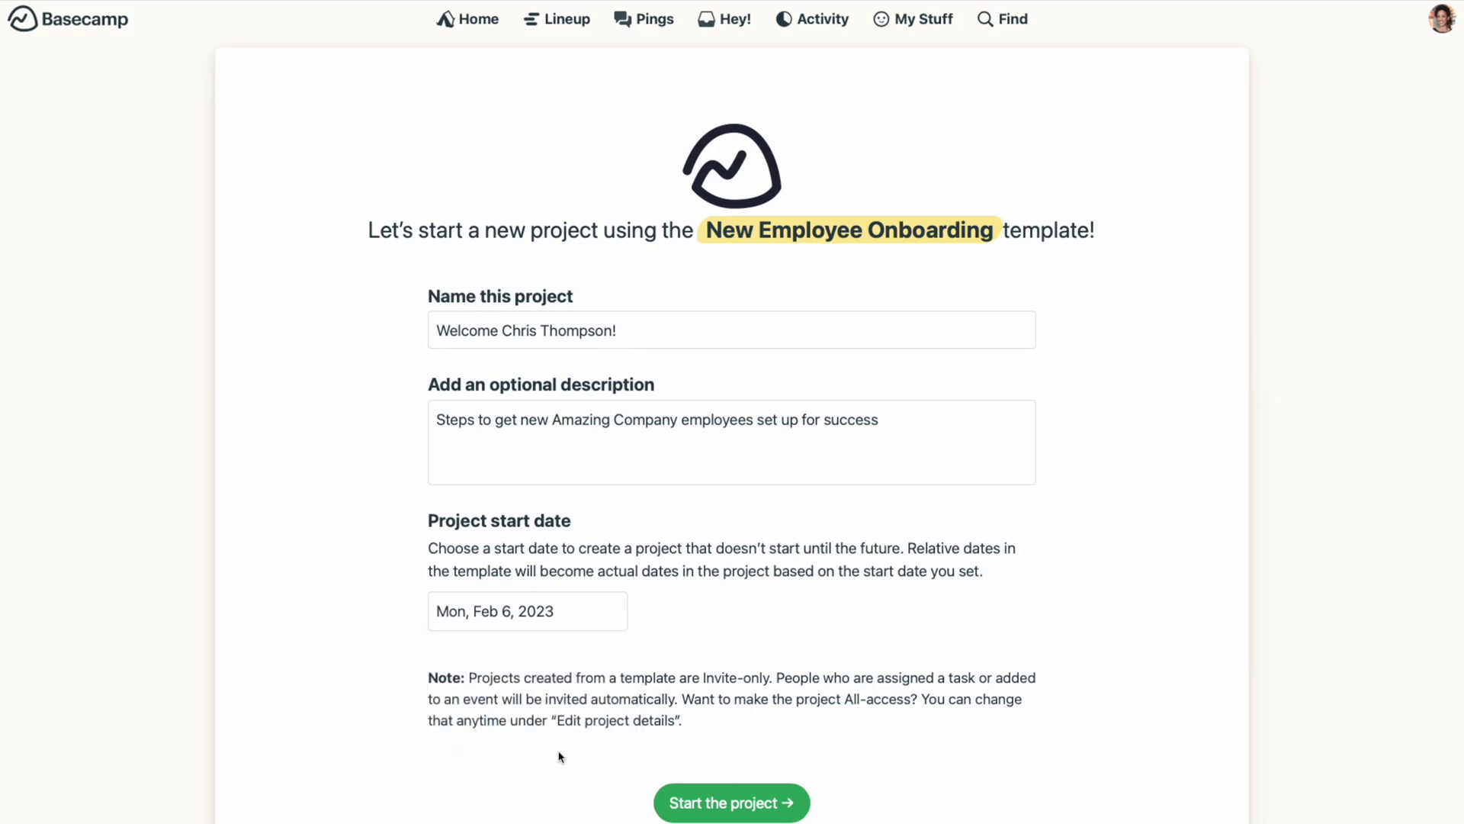
pyautogui.click(702, 812)
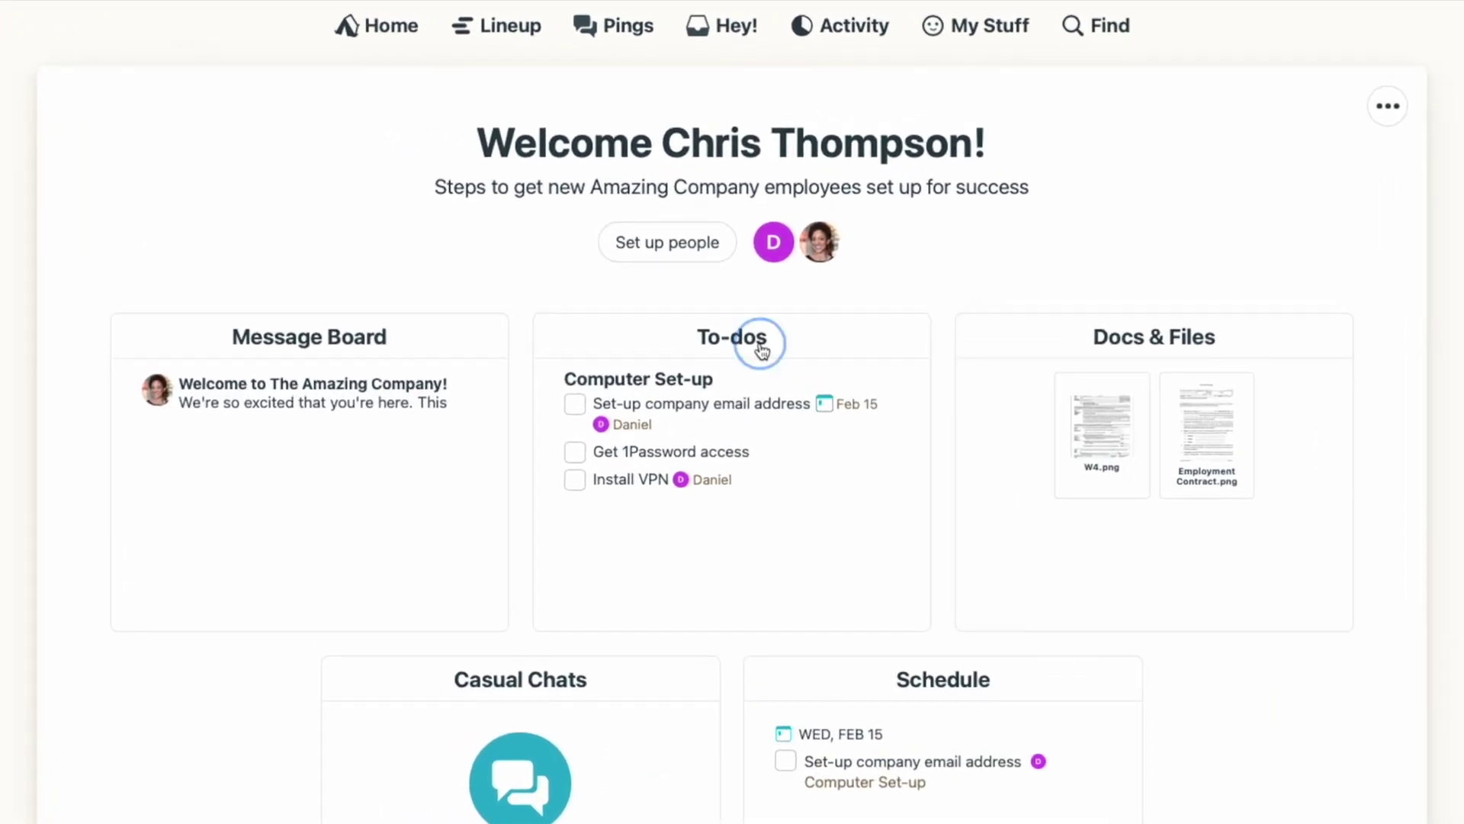
pyautogui.click(758, 305)
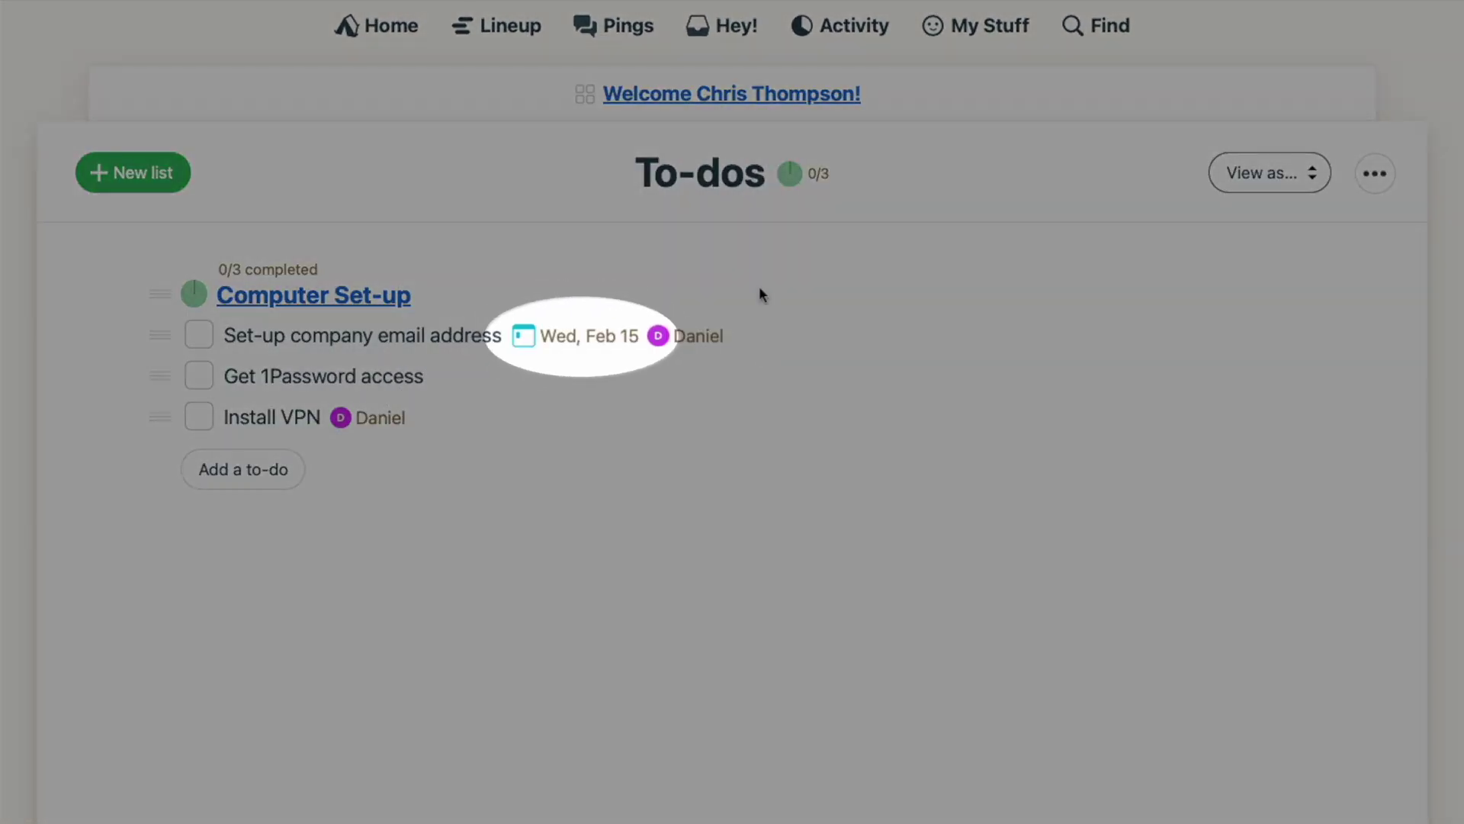